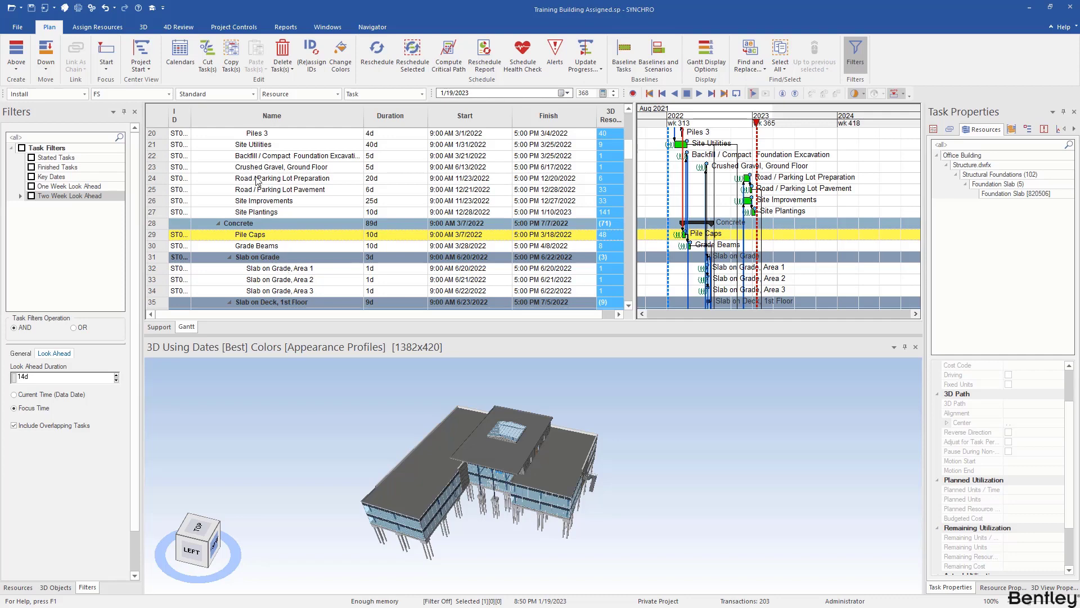
- Browse the Assign Resources and 3D ribbon tabs, ending on the Navigator tab
click(94, 29)
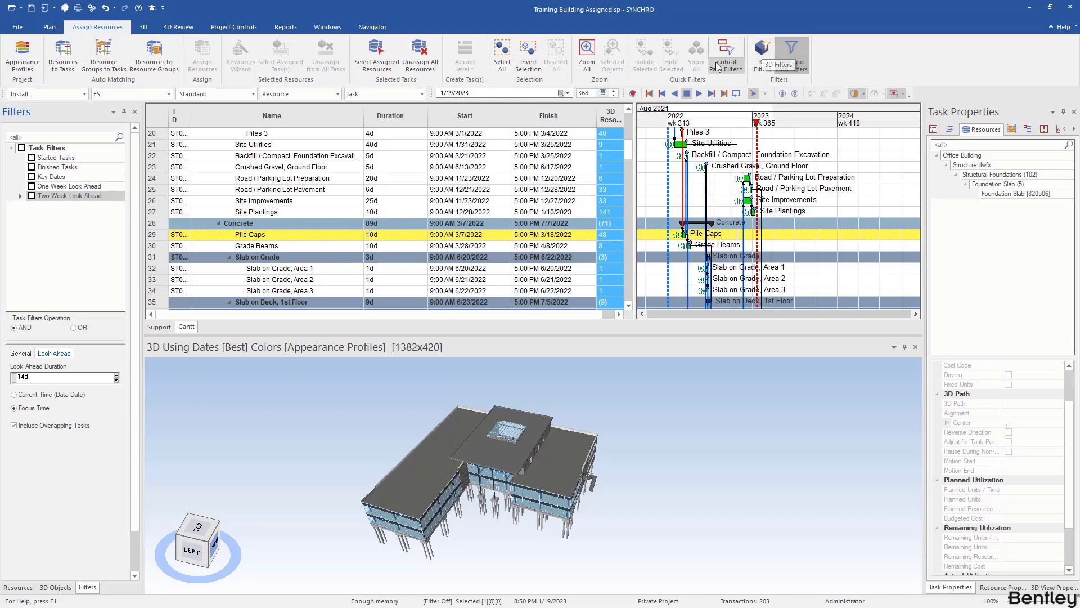
click(141, 28)
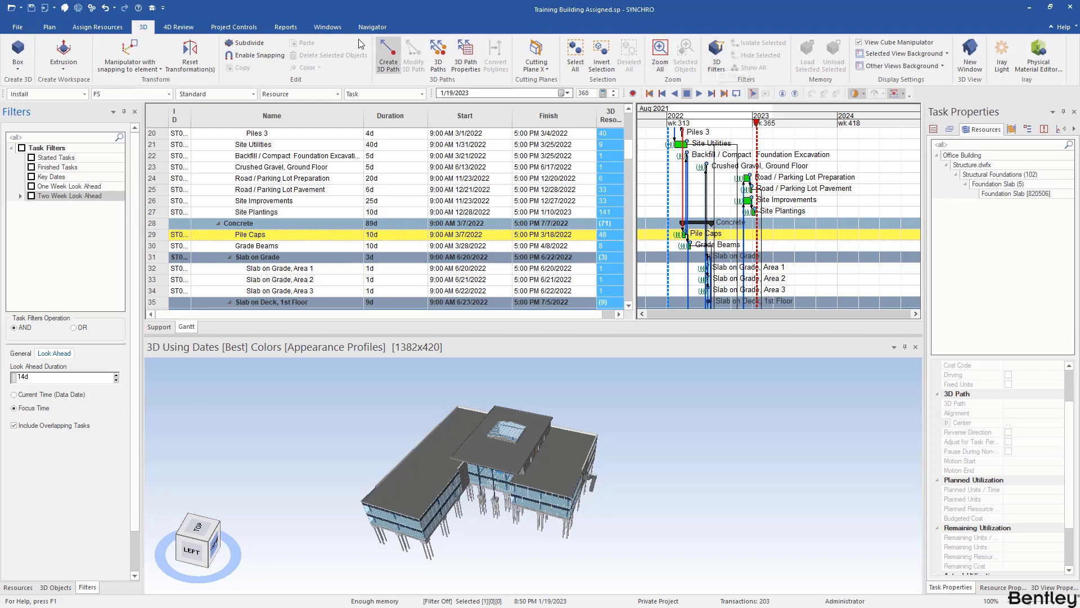
click(376, 28)
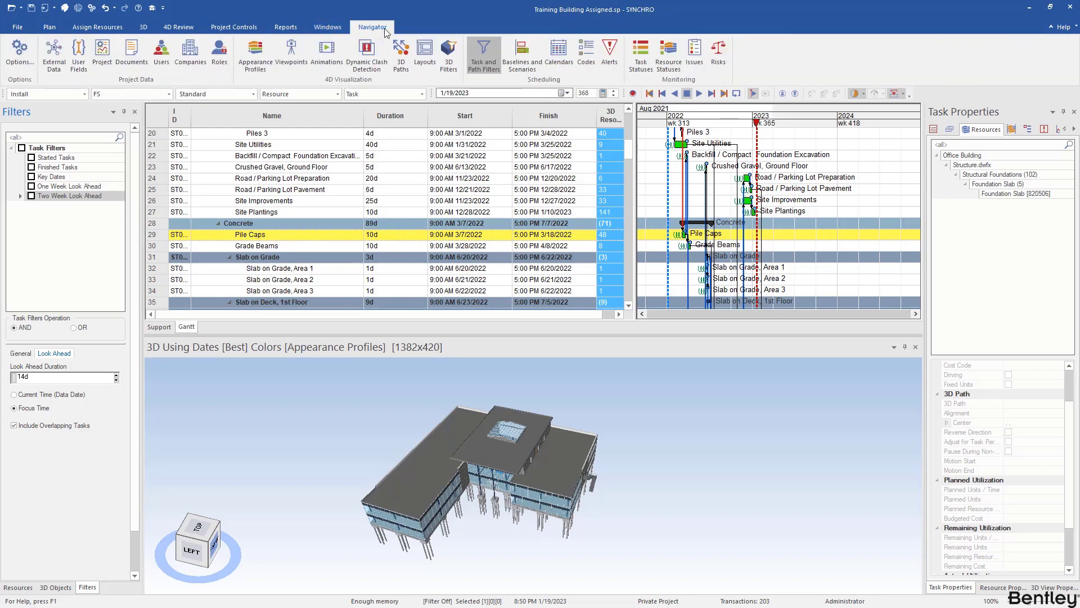
- Bring up the 3D Filters pane and select a section of the building in the 3D view
click(449, 59)
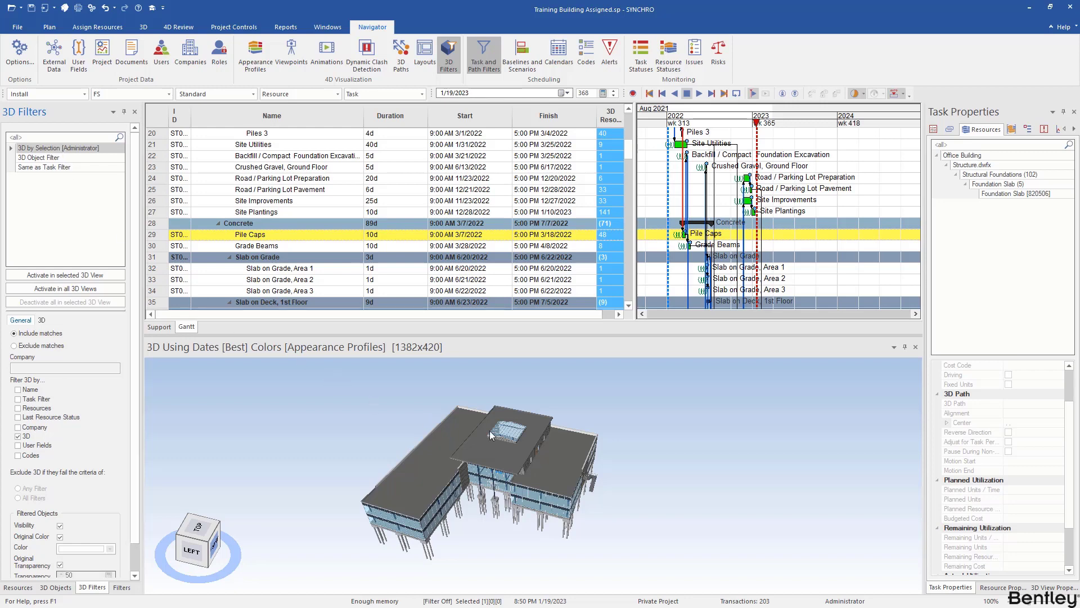
drag(637, 497, 639, 476)
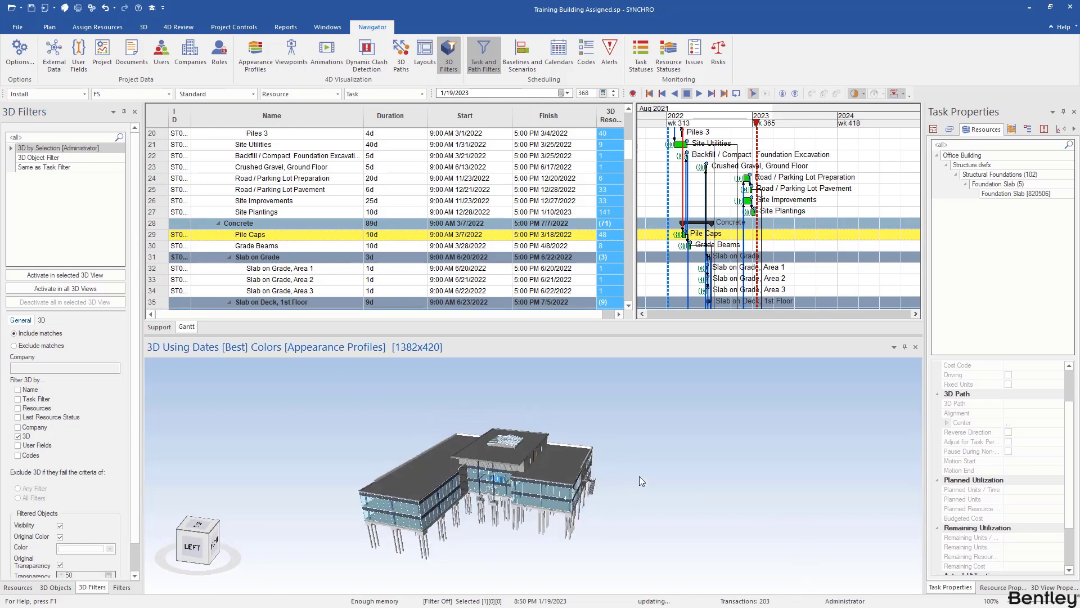
click(545, 529)
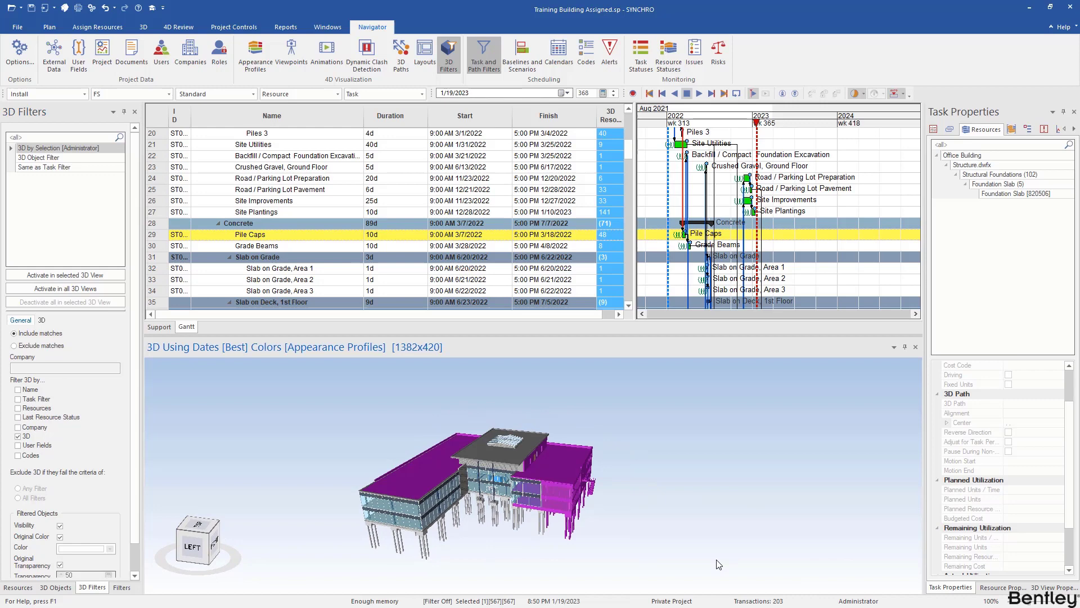
- Isolate the selected building objects with Filters > Isolate Selected and view them from above
right_click(549, 485)
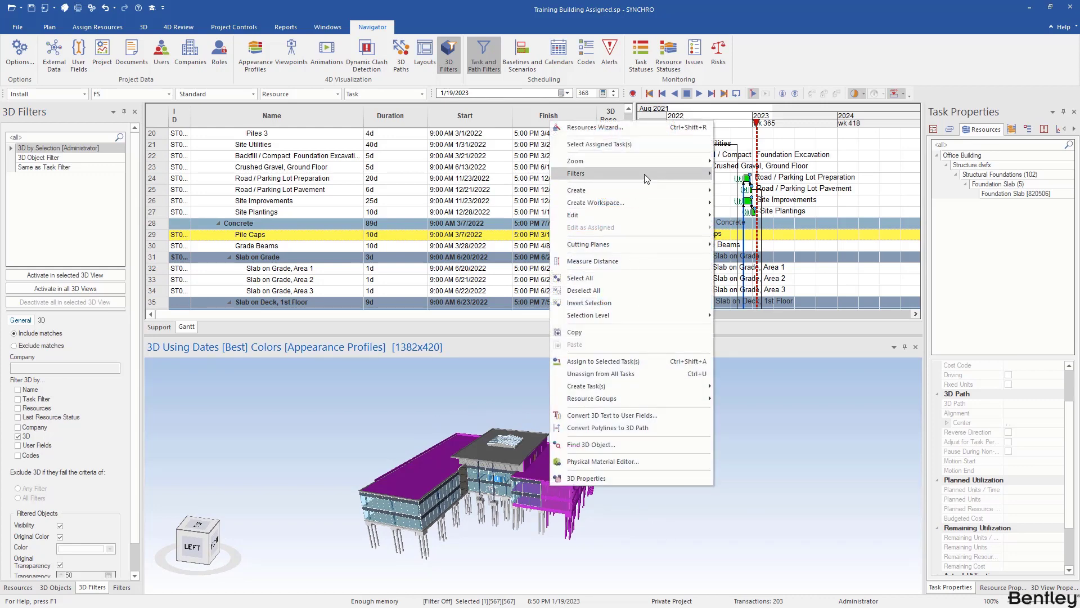
mouse_move(643, 174)
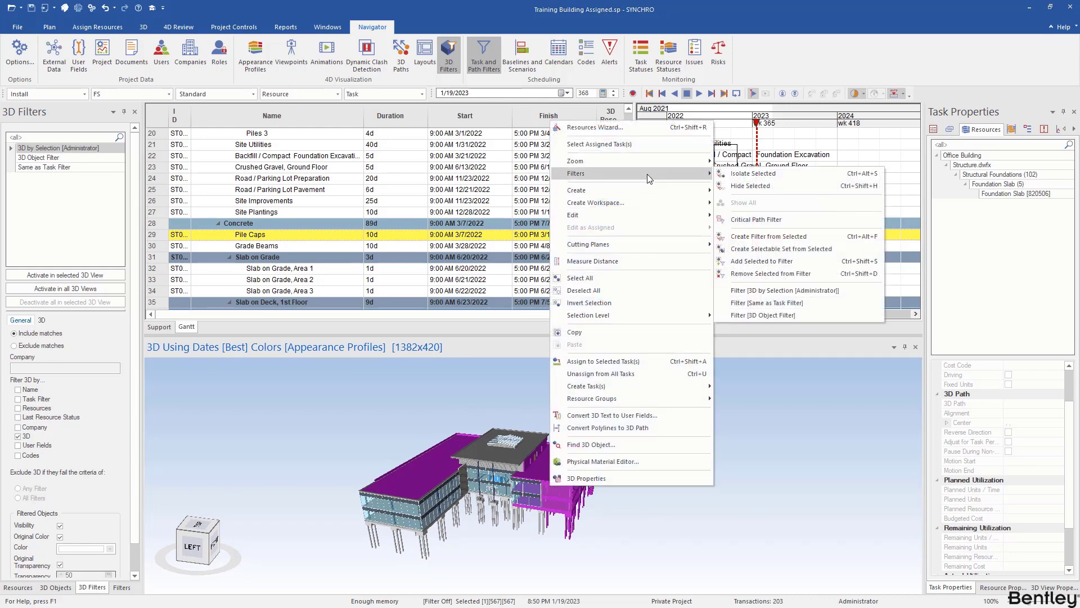
click(772, 173)
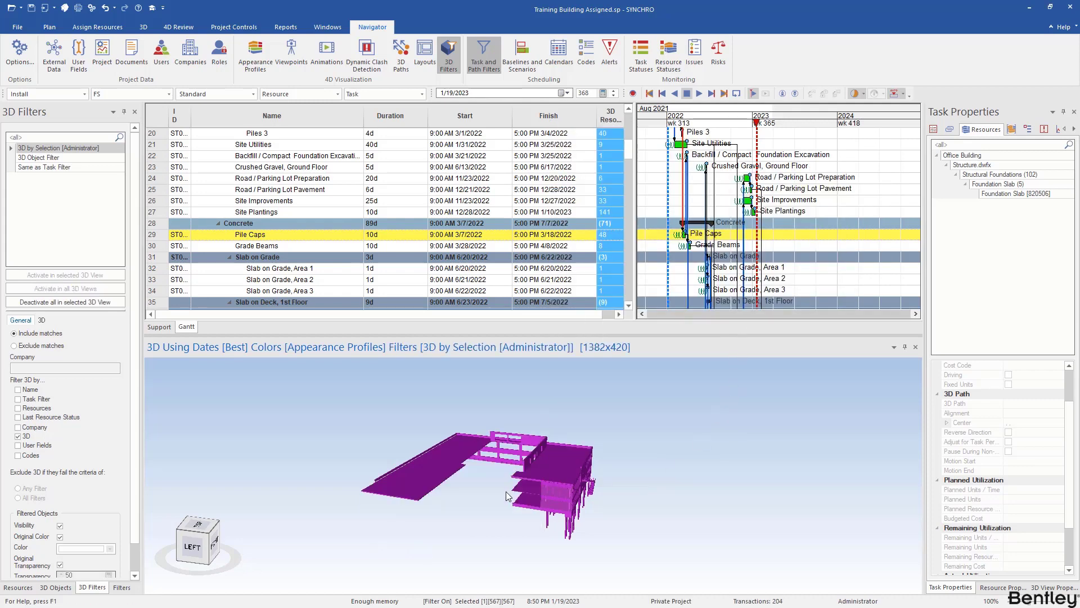
mouse_move(505, 491)
middle_down()
mouse_move(528, 479)
mouse_move(488, 497)
middle_up()
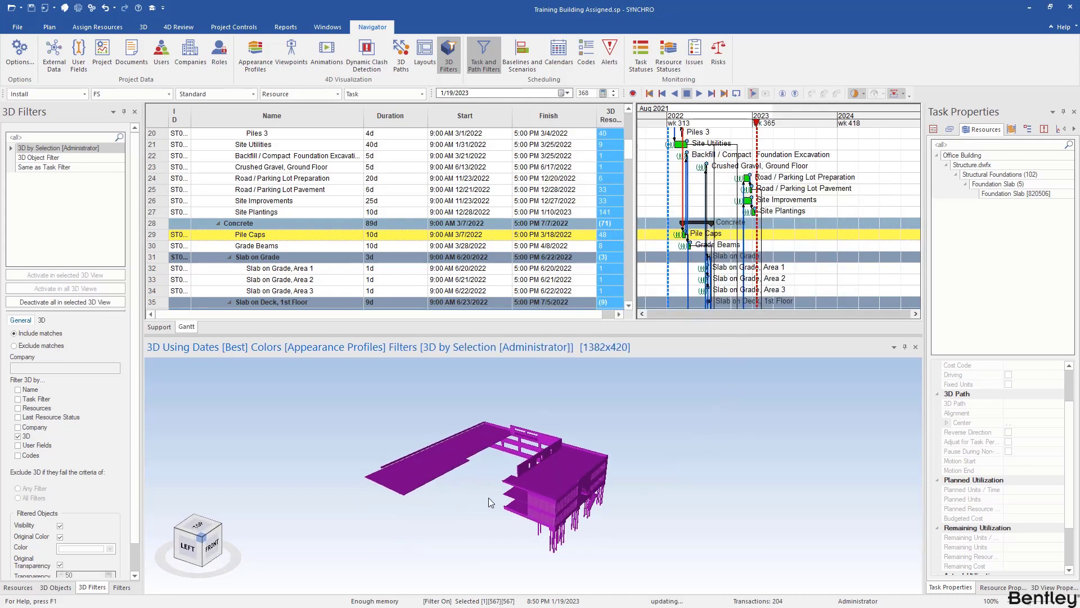
- Show all objects, then isolate the selection again and orbit to a left-side view
right_click(517, 496)
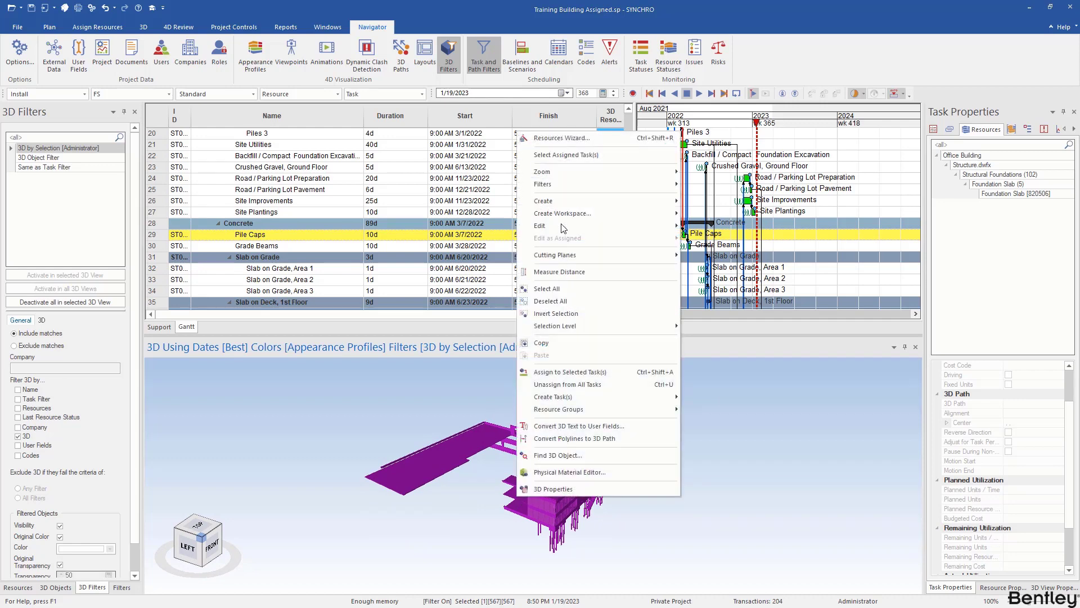
mouse_move(598, 184)
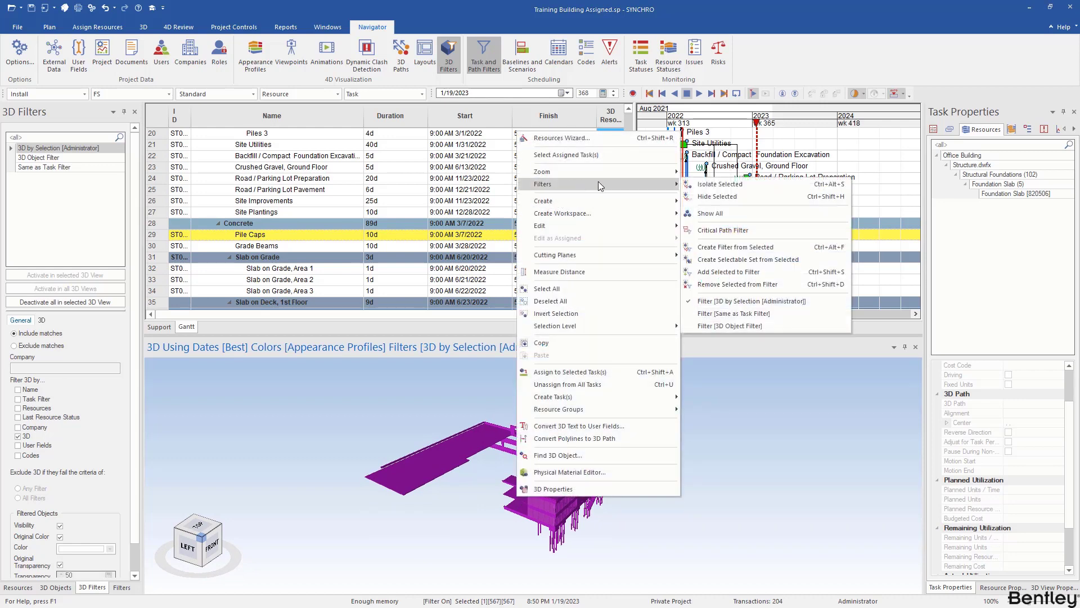
click(710, 213)
right_click(552, 509)
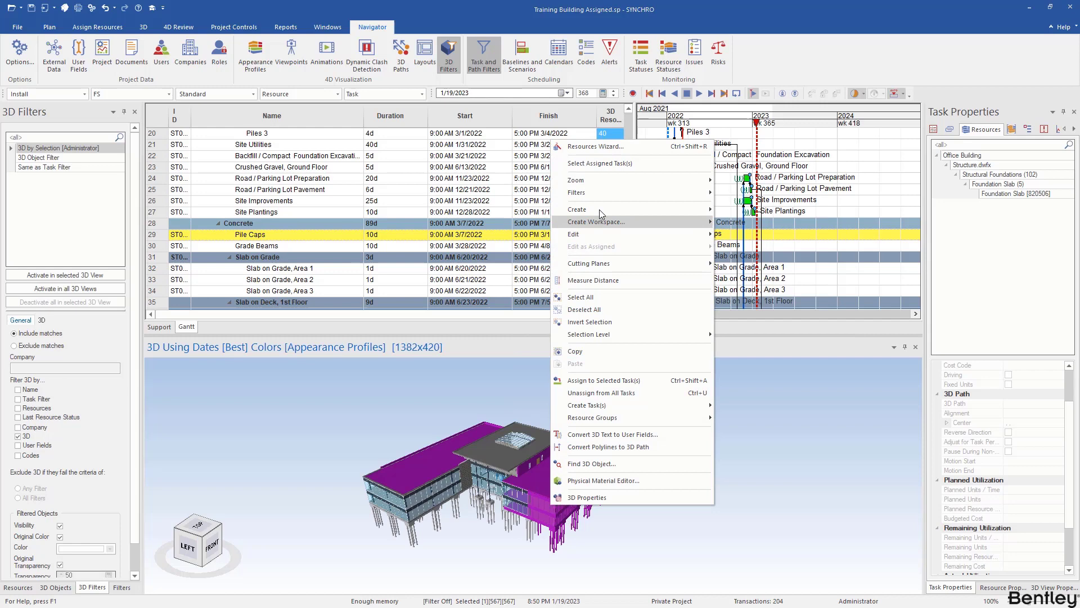
mouse_move(609, 194)
click(727, 193)
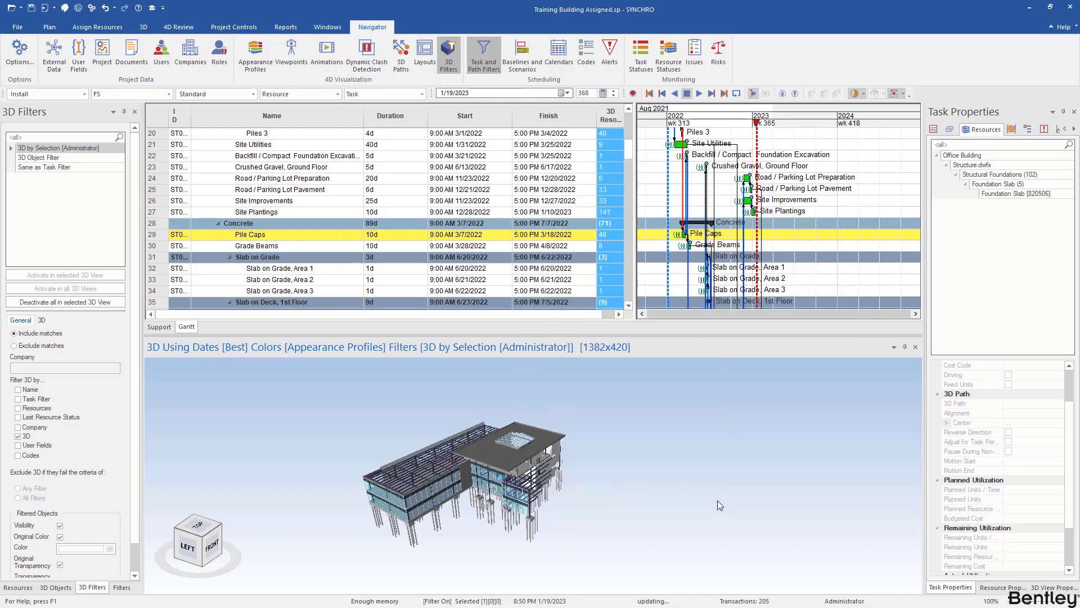
mouse_move(556, 504)
mouse_down()
mouse_move(576, 480)
mouse_move(630, 499)
mouse_move(545, 507)
mouse_up()
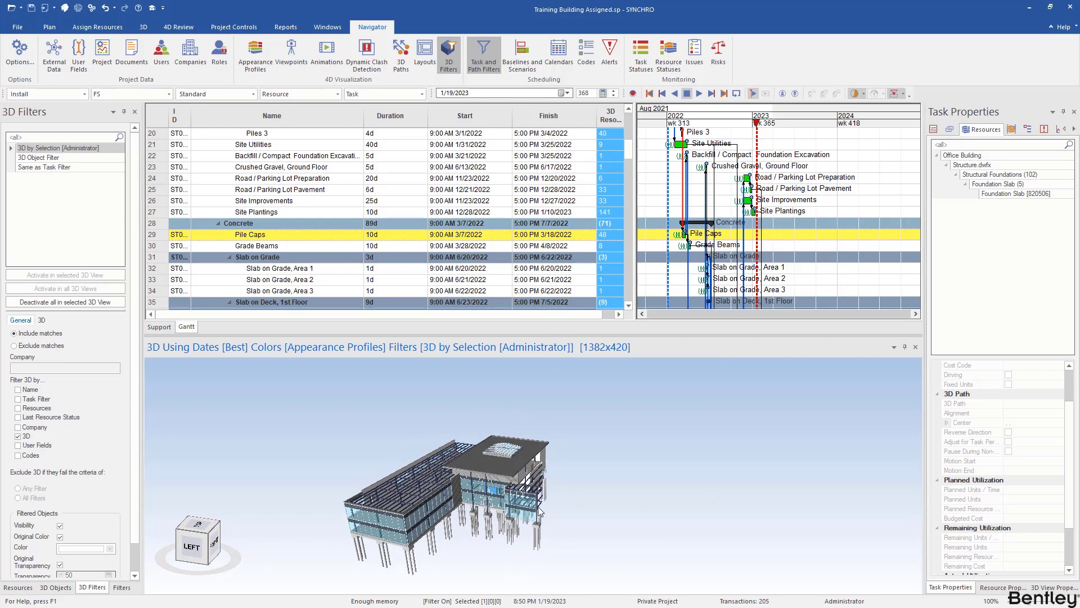
- Switch off Filter [3D by Selection] from the 3D view's Filters menu
right_click(539, 510)
mouse_move(595, 195)
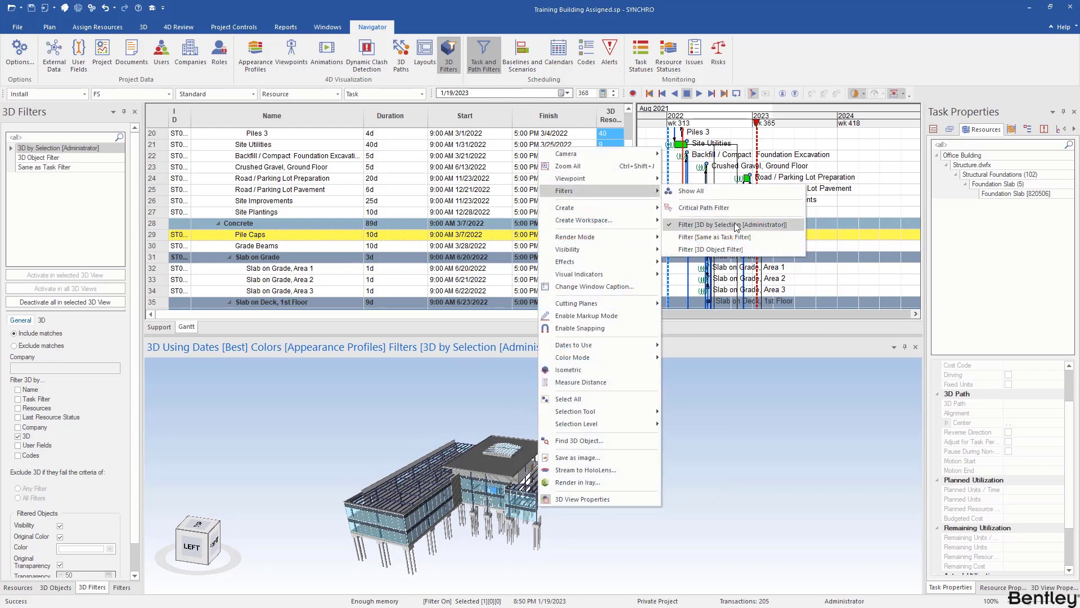
click(679, 226)
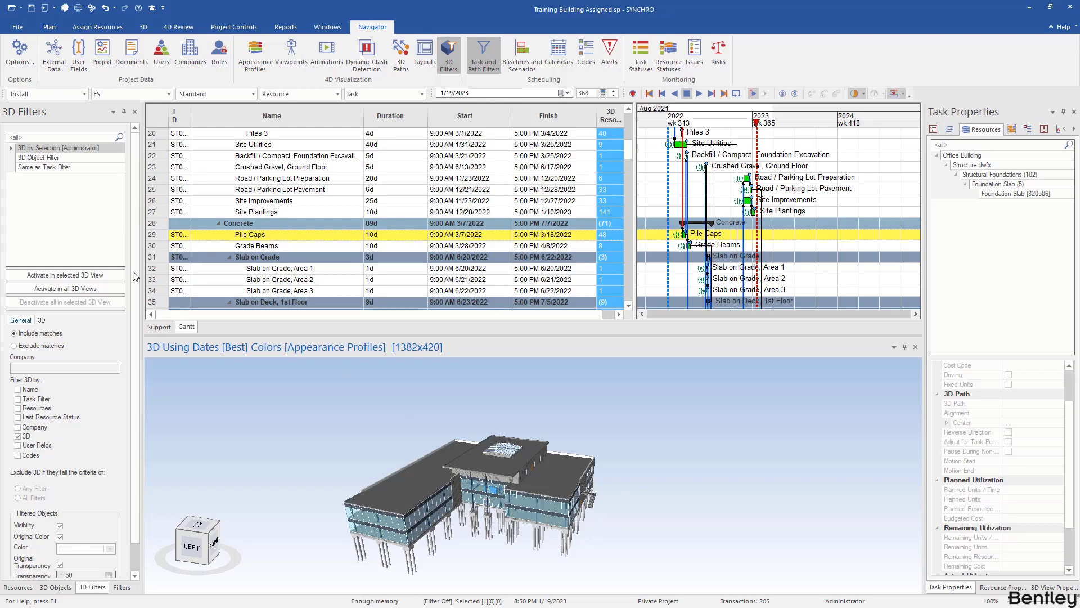
- Inspect the 3D Object Filter definition, then the Same as Task Filter settings
click(41, 158)
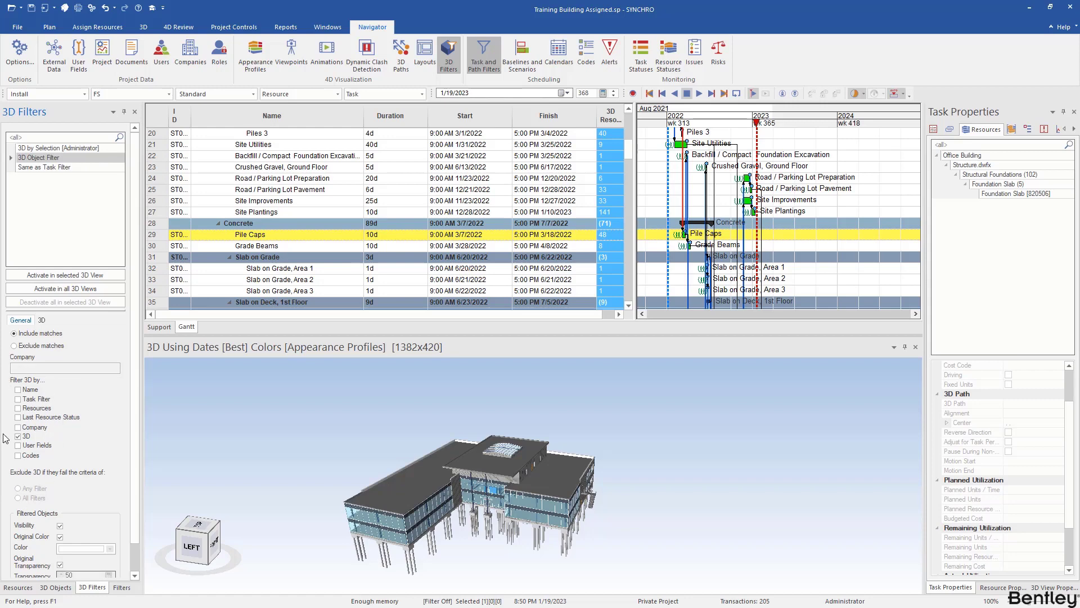
click(57, 169)
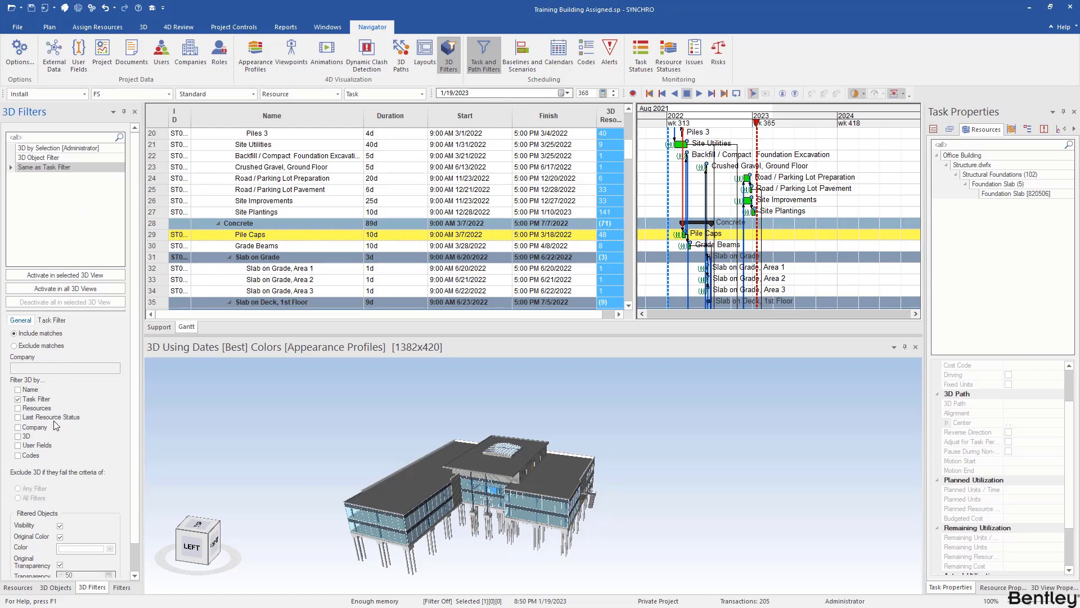
- Apply the Two Week Look Ahead task filter and move the focus date back to 7/29/2022
click(121, 587)
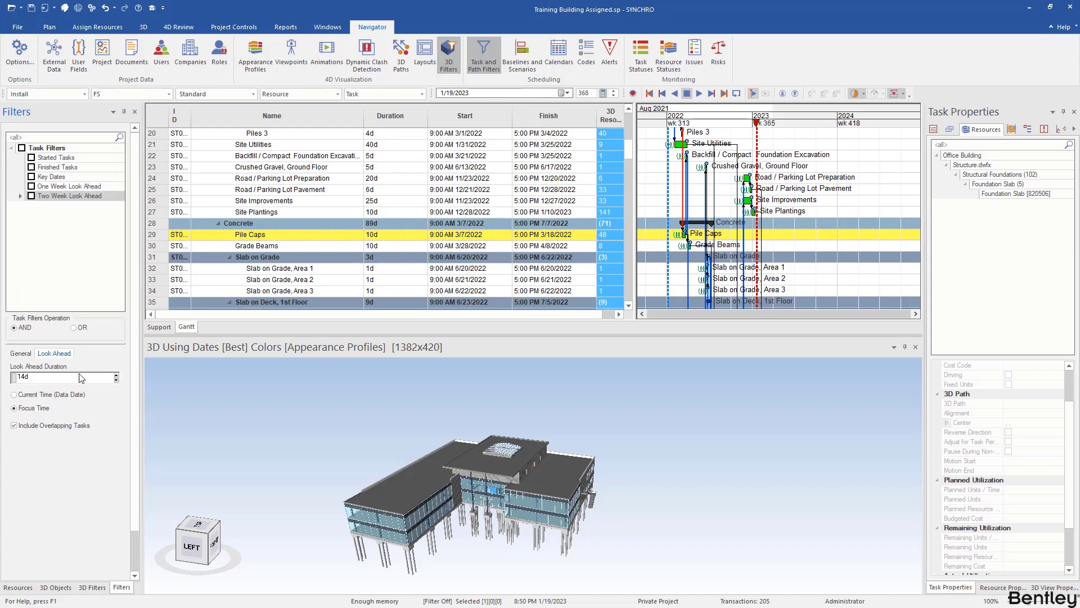
click(31, 196)
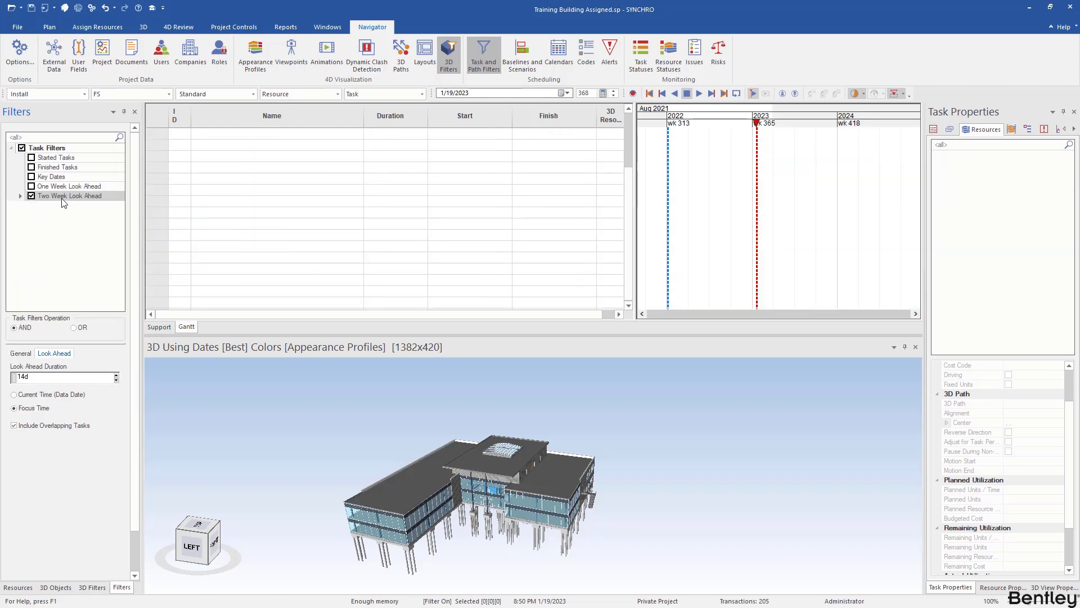
mouse_move(759, 134)
mouse_down()
mouse_move(670, 120)
mouse_move(748, 111)
mouse_move(740, 155)
mouse_up()
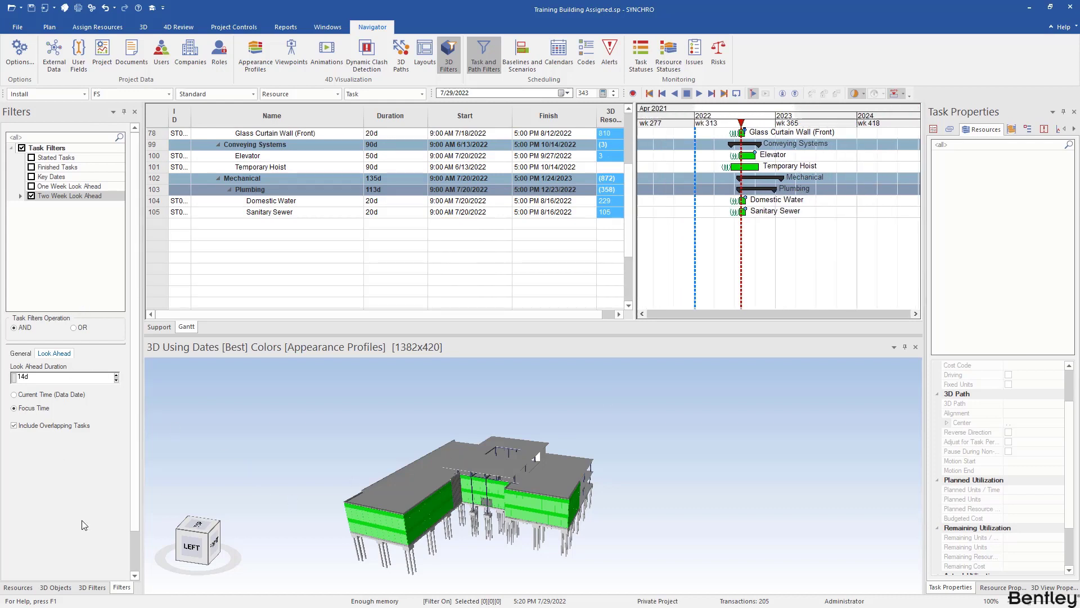
- Activate the Same as Task Filter in the 3D view, shift the focus date, then deactivate all 3D filters
click(92, 587)
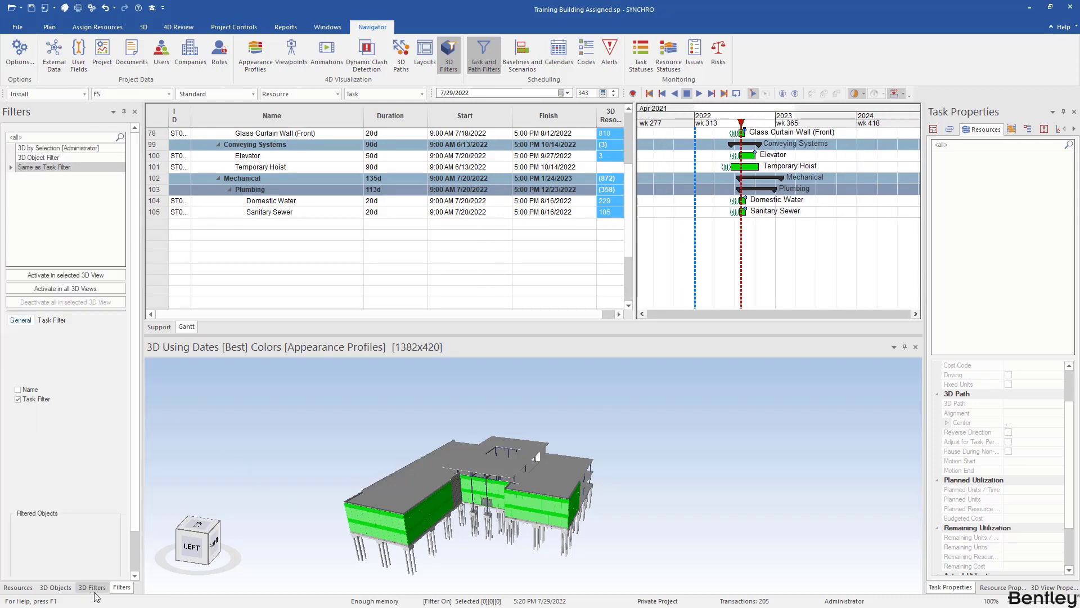
click(73, 276)
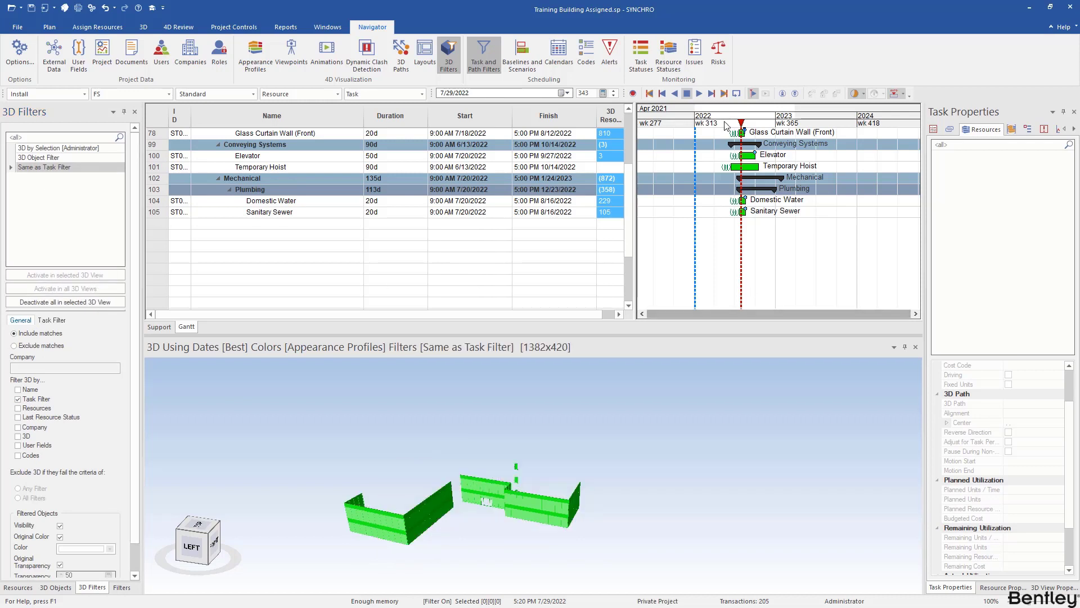
mouse_move(742, 124)
mouse_down()
mouse_move(729, 125)
mouse_move(774, 131)
mouse_move(711, 135)
mouse_move(714, 126)
mouse_move(755, 131)
mouse_up()
click(79, 303)
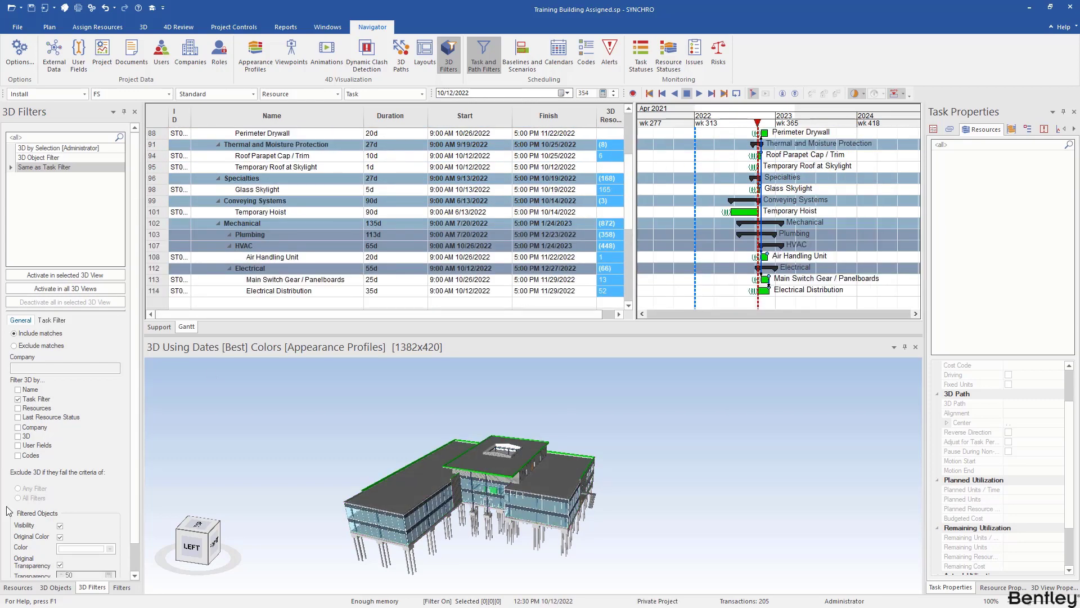
- Turn off the Two Week Look Ahead task filter and clear the 3D filter selection
click(128, 588)
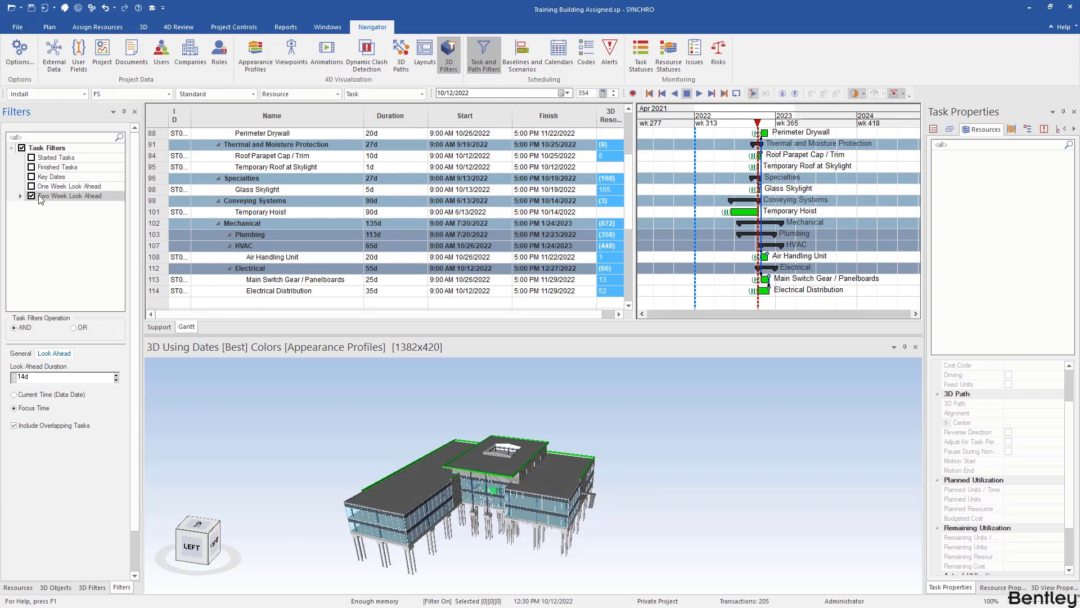
click(32, 196)
click(91, 588)
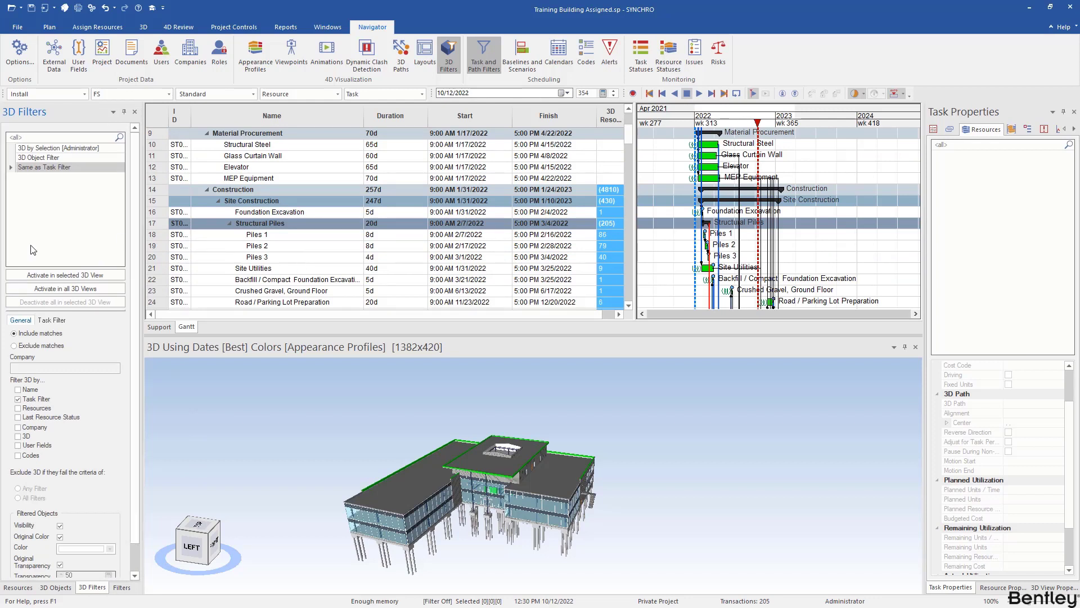
click(42, 197)
- Add a new 3D filter named Training that keeps filtered objects in their original colour
right_click(42, 194)
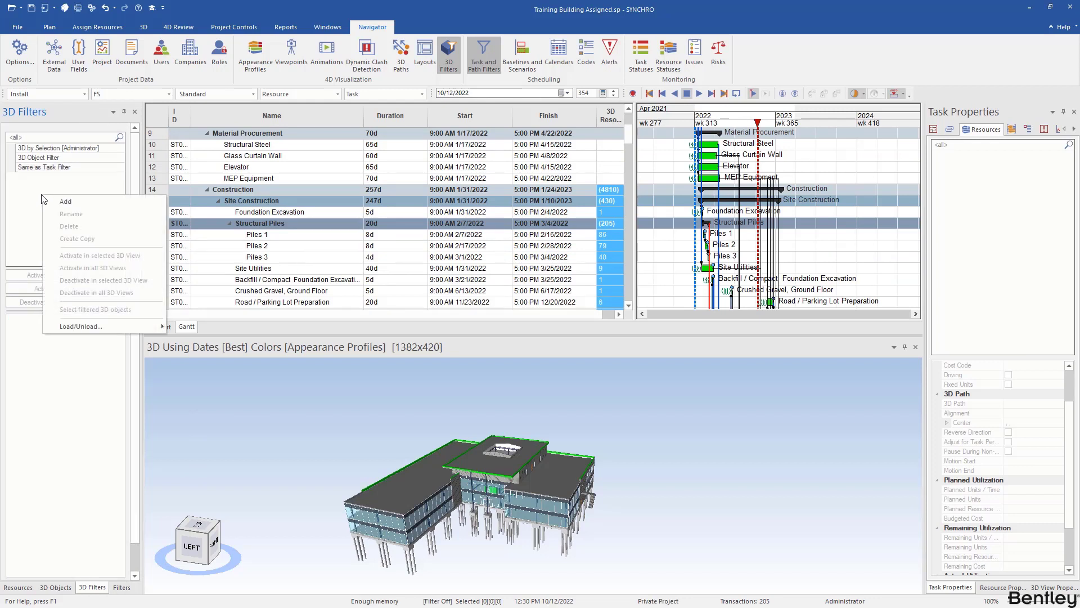
click(64, 201)
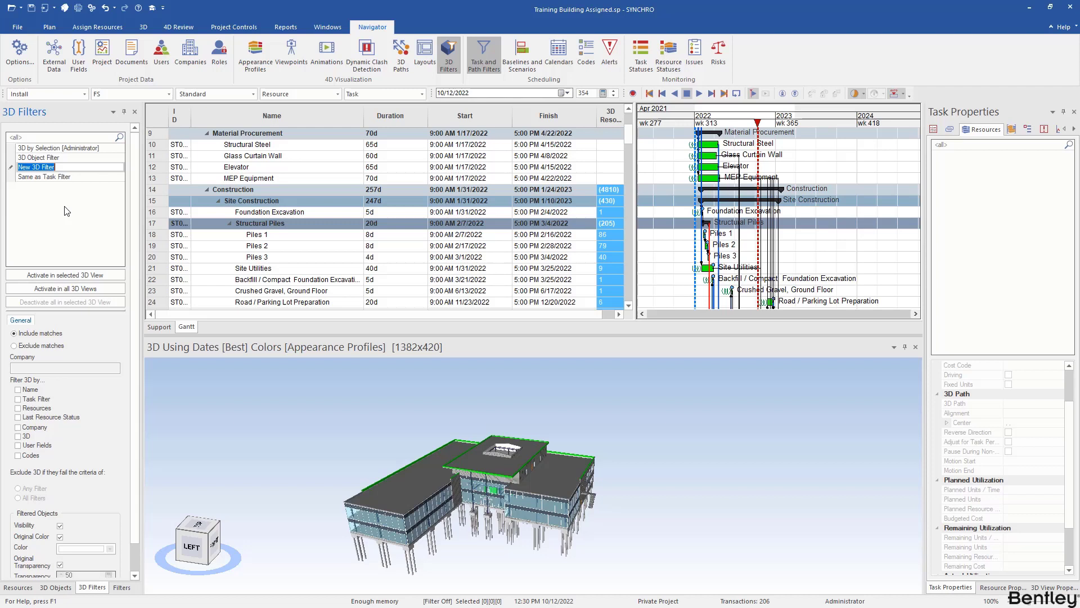
text(Training)
scroll(75, 460, down, 1)
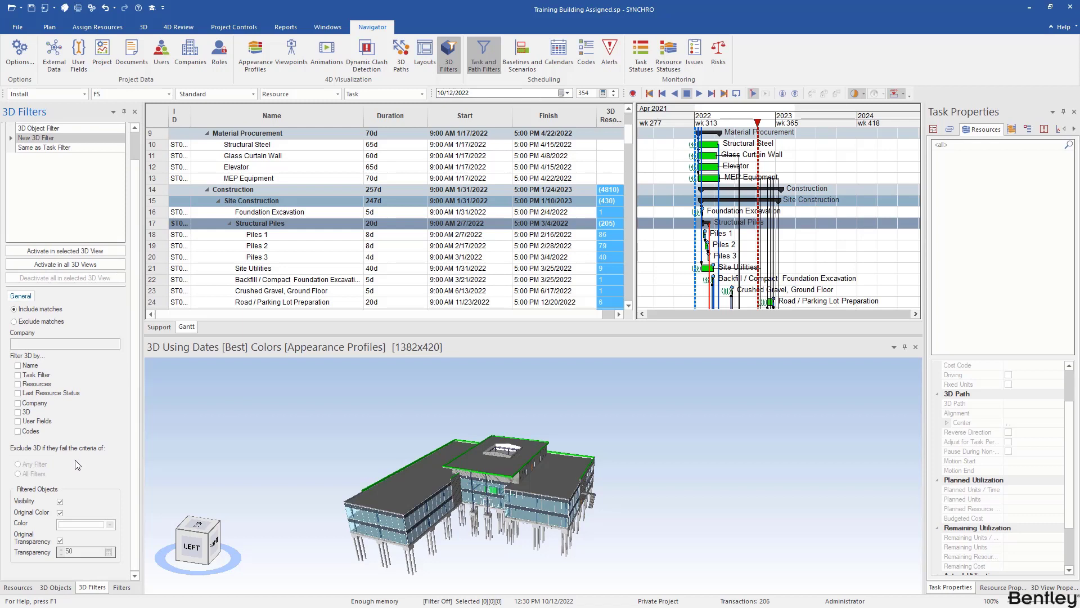
click(60, 511)
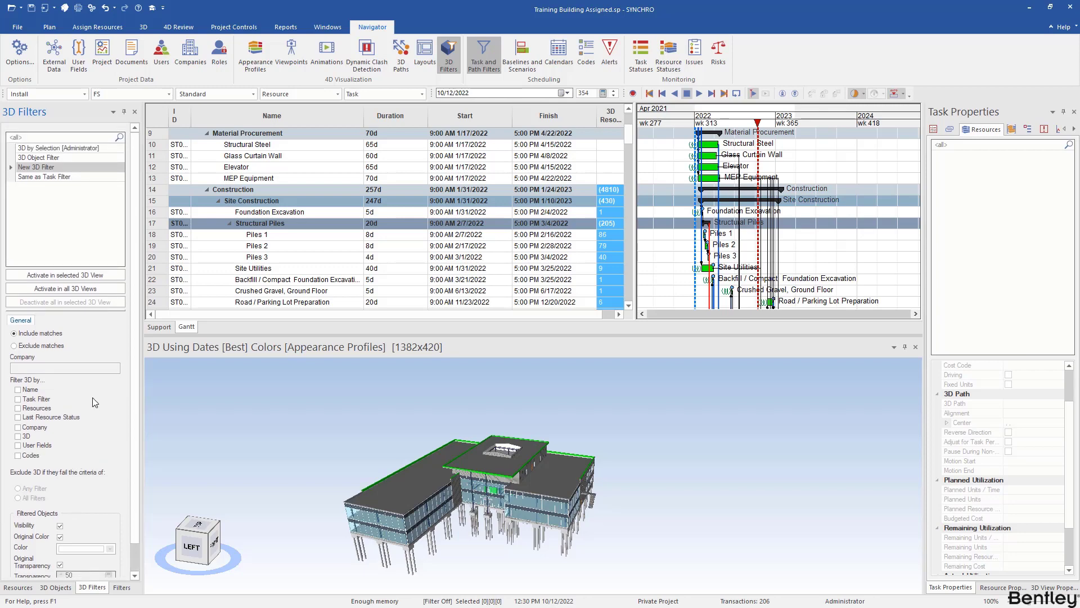
click(94, 385)
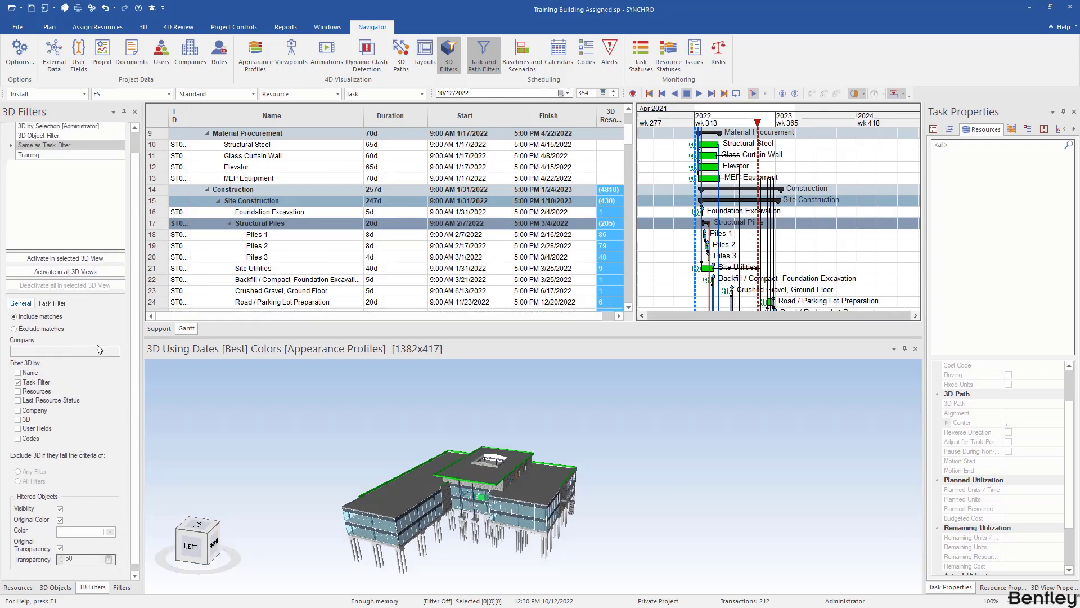
- Open a second 3D view and apply Camera > Link All so both views orbit together
click(65, 9)
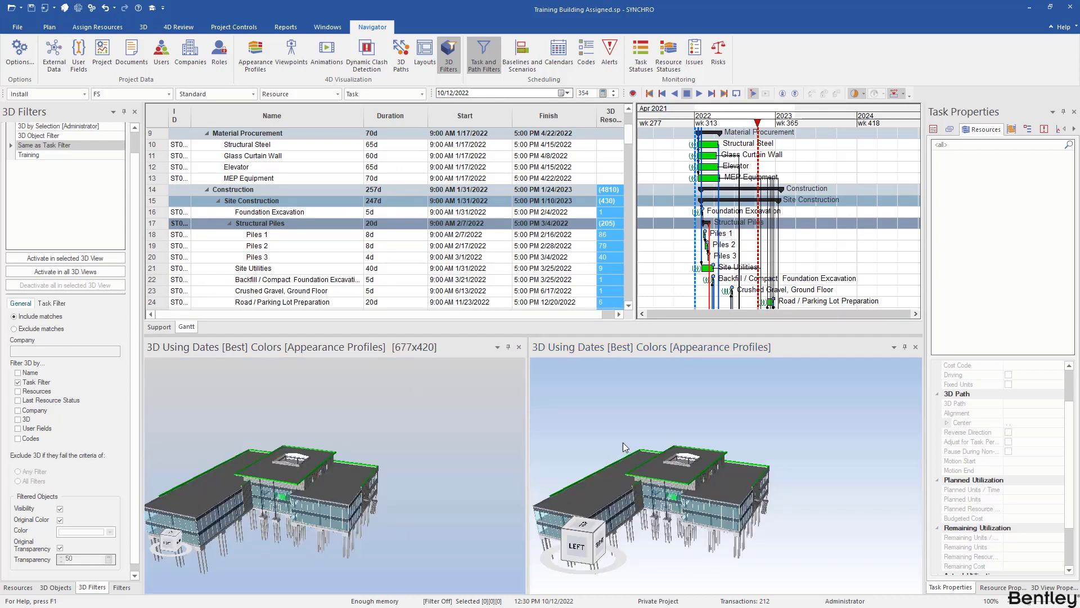
right_click(631, 431)
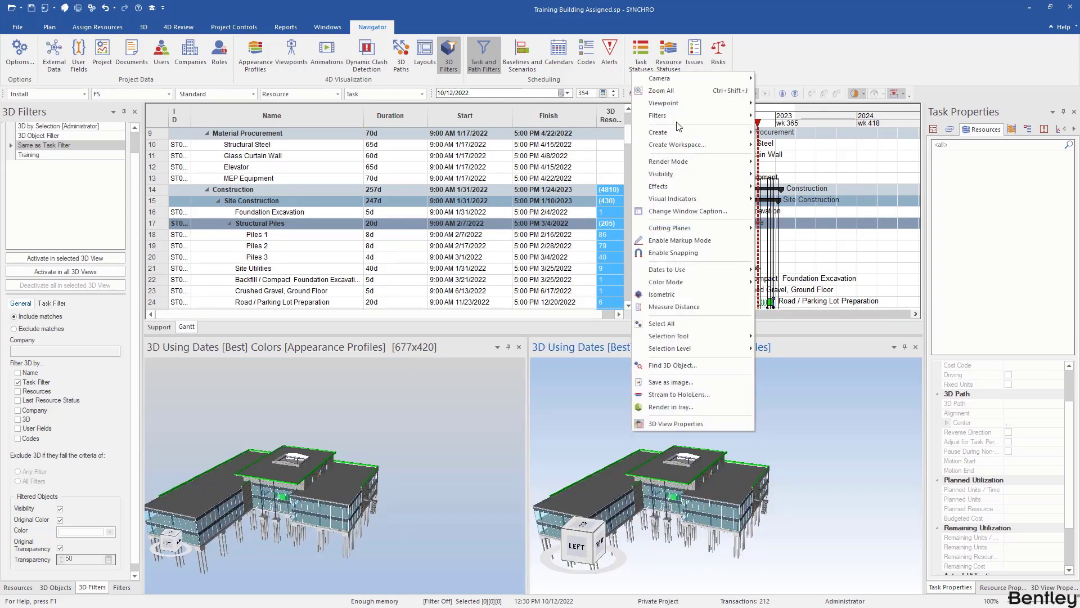
mouse_move(749, 80)
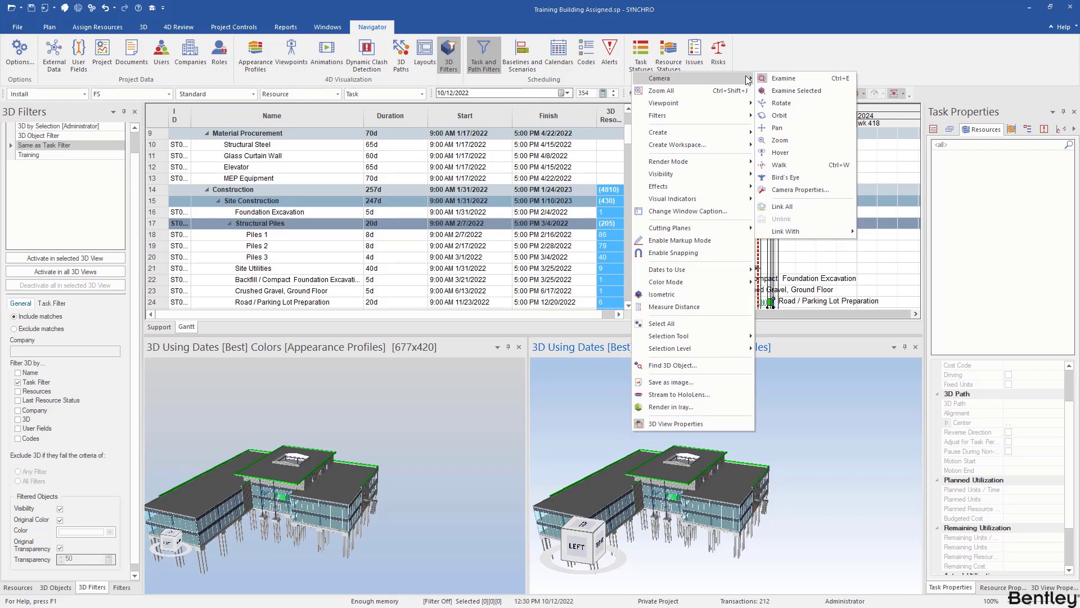
click(798, 203)
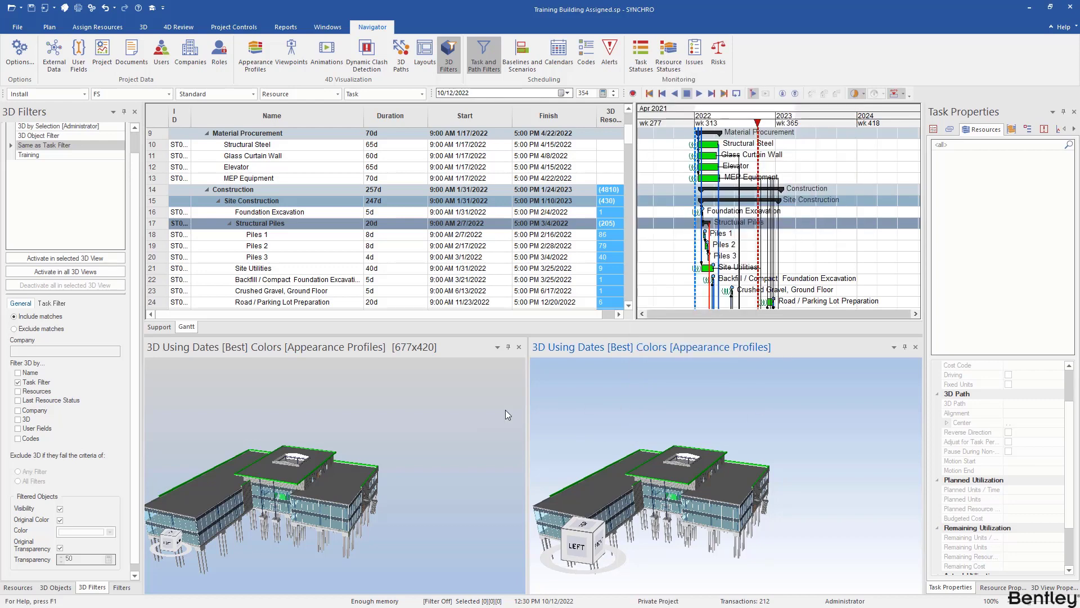
drag(667, 424, 722, 417)
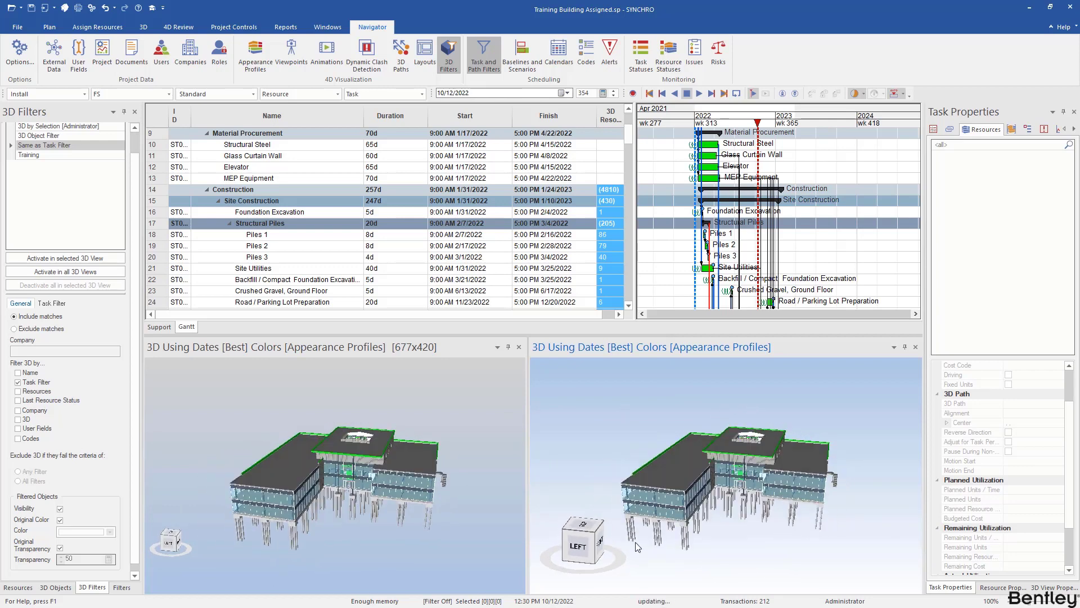
right_click(609, 420)
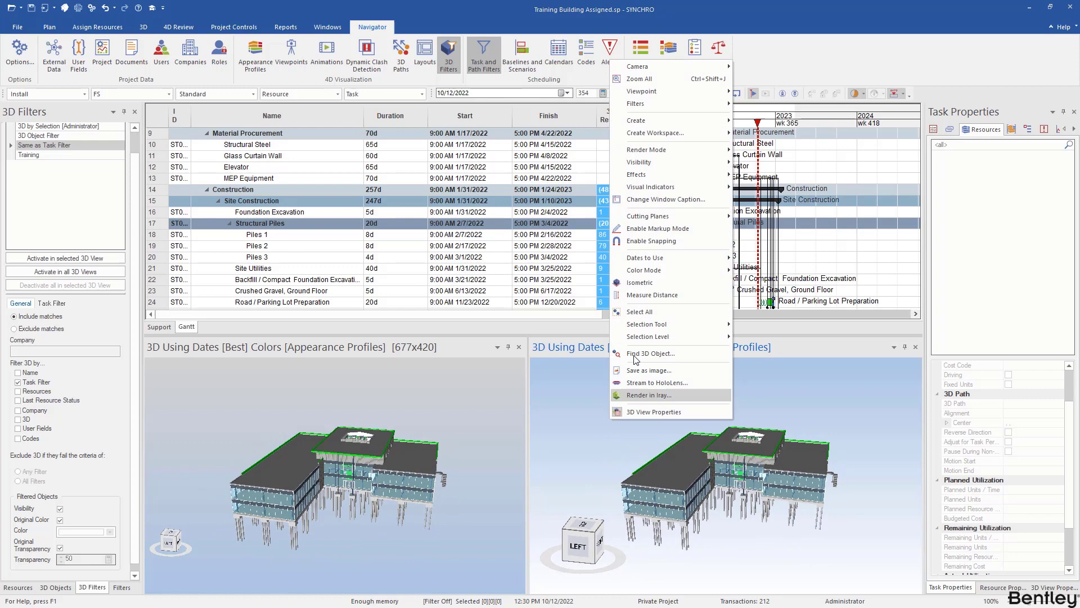
mouse_move(643, 67)
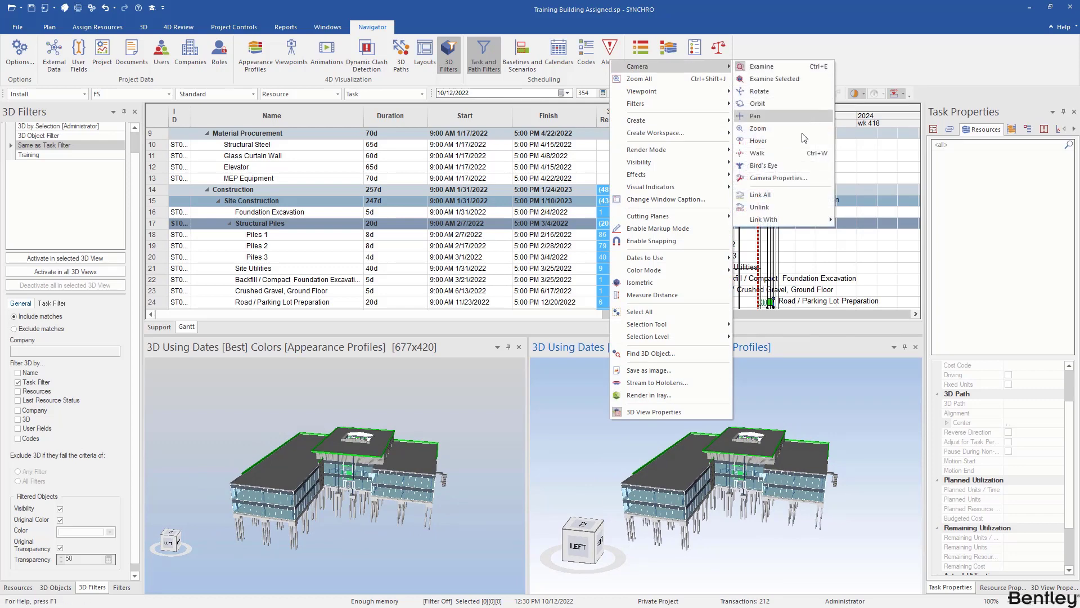
click(786, 193)
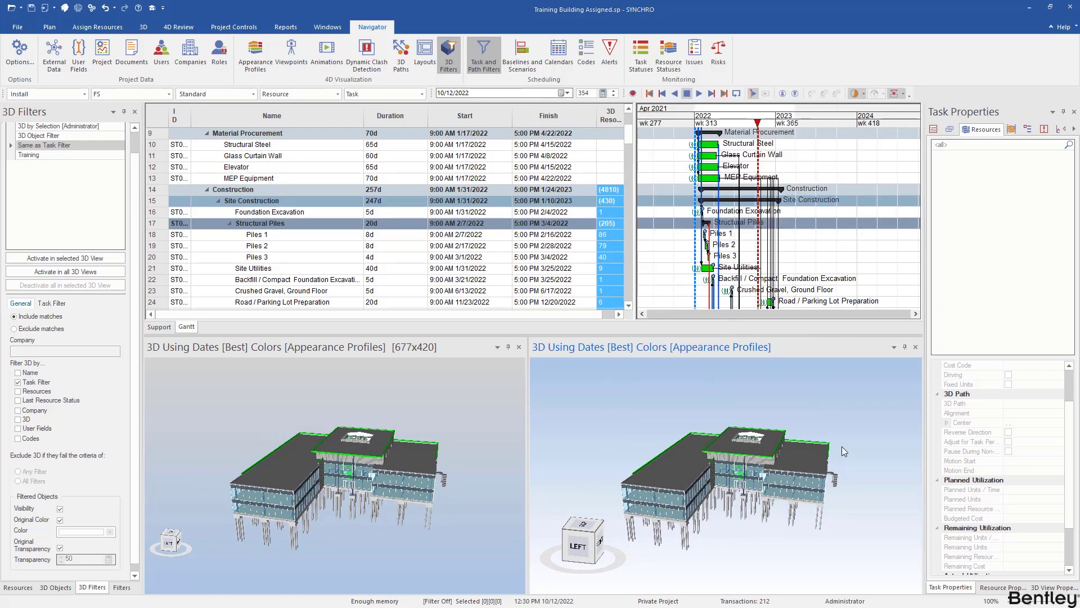
drag(842, 447, 810, 455)
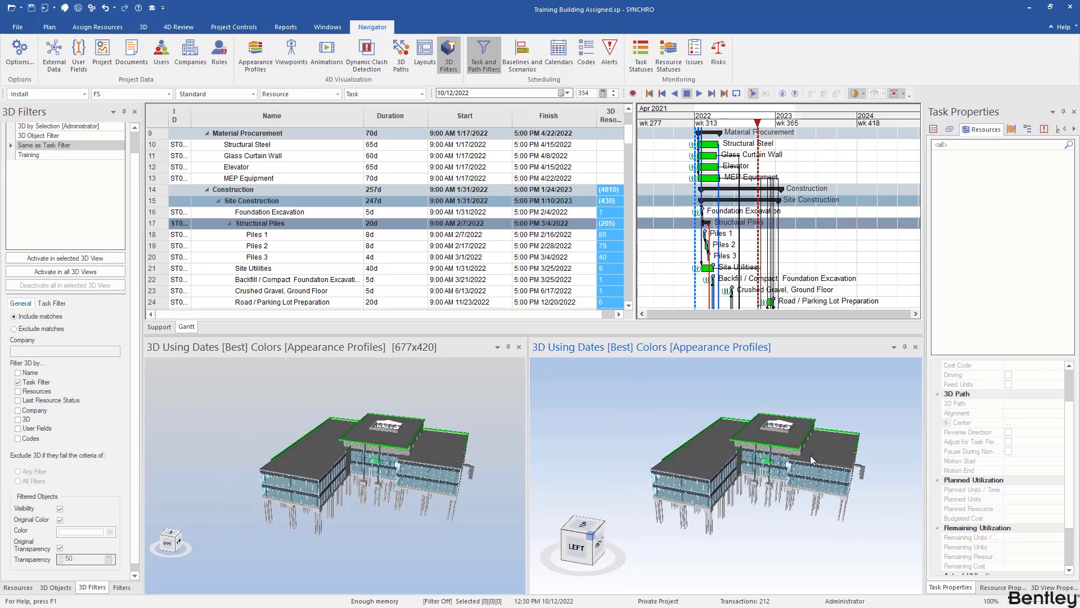
- Set the Training filter's Name criterion to 'Deck'
click(54, 154)
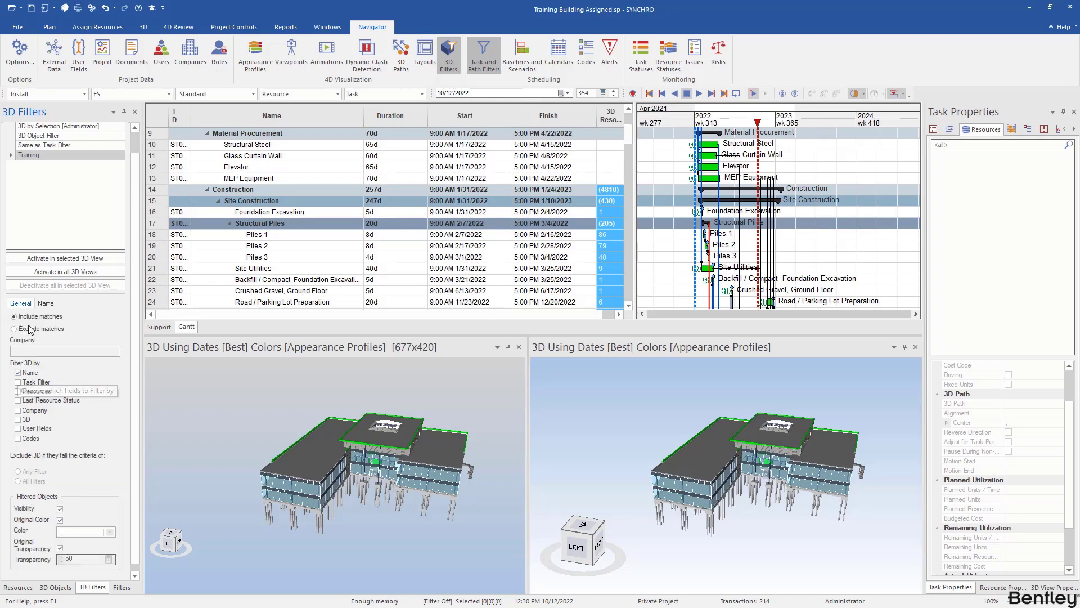
click(45, 306)
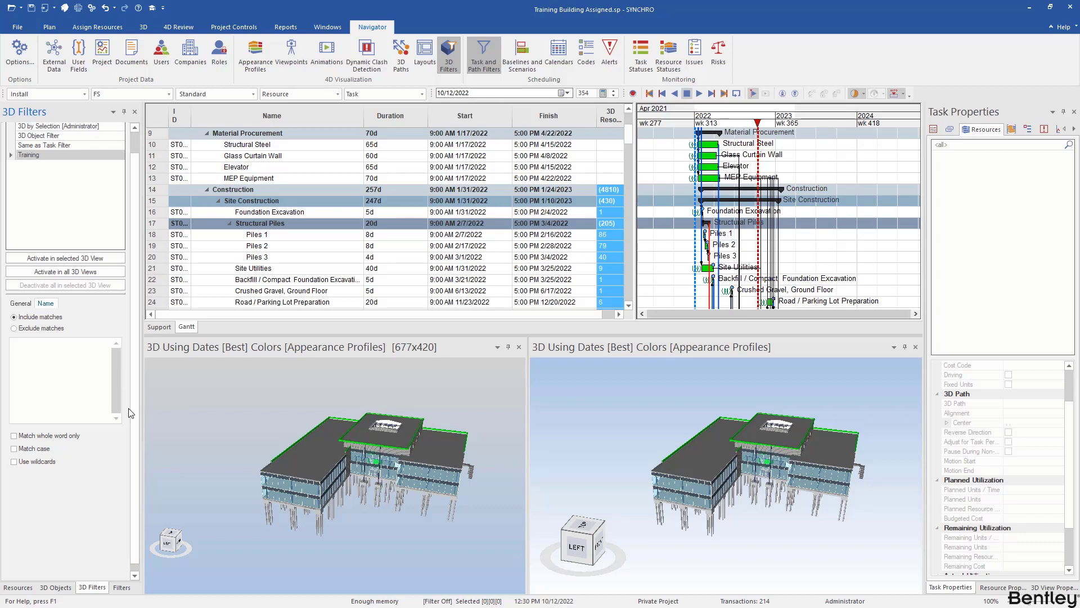
click(65, 358)
text(Deck)
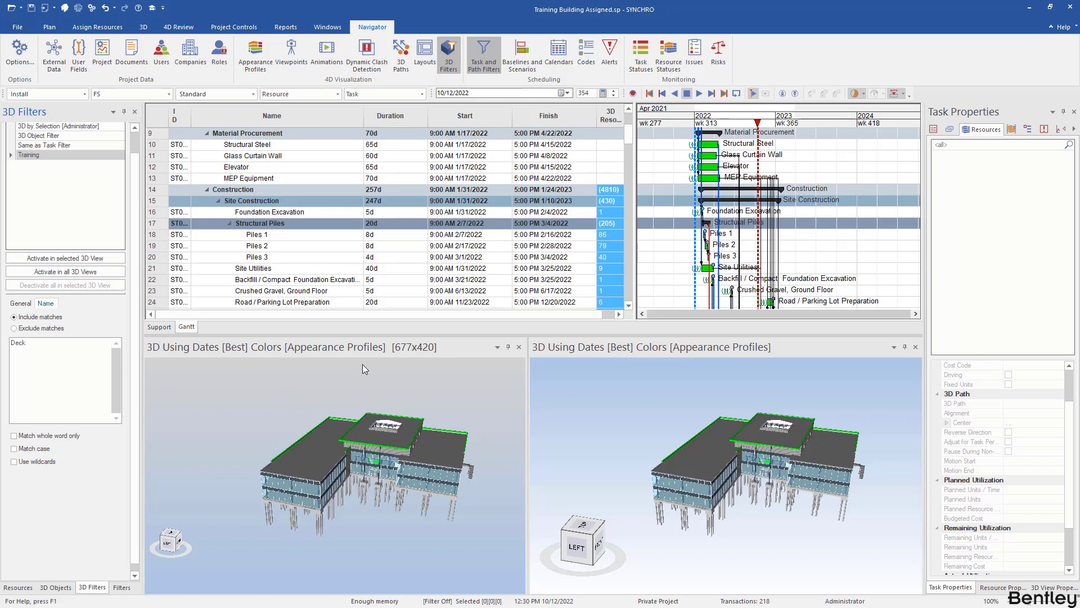
- Activate the Training filter in the left 3D view only, showing just the deck slabs
click(336, 366)
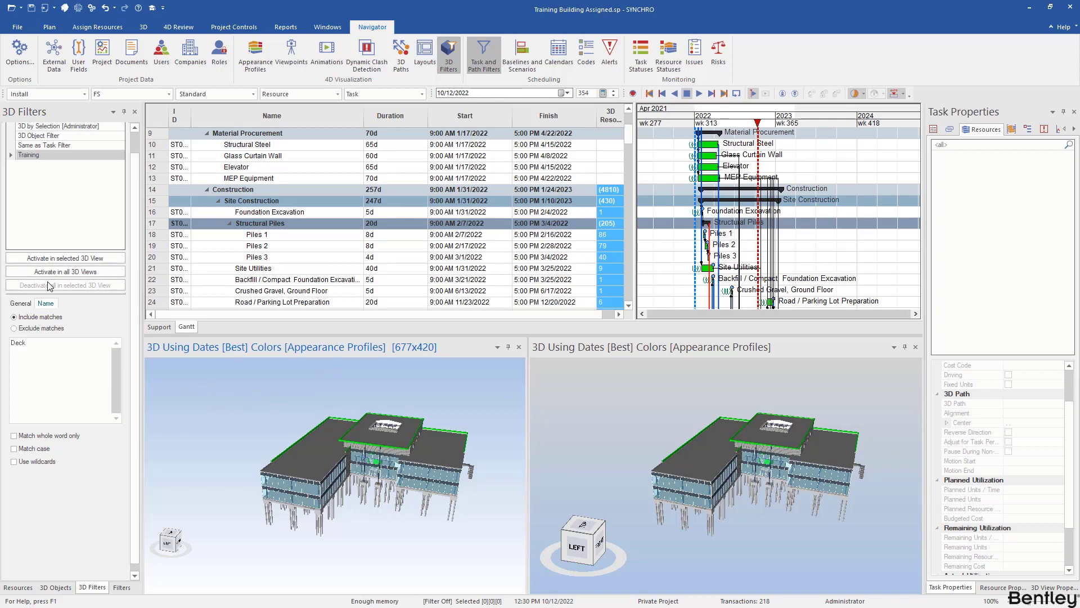
click(53, 264)
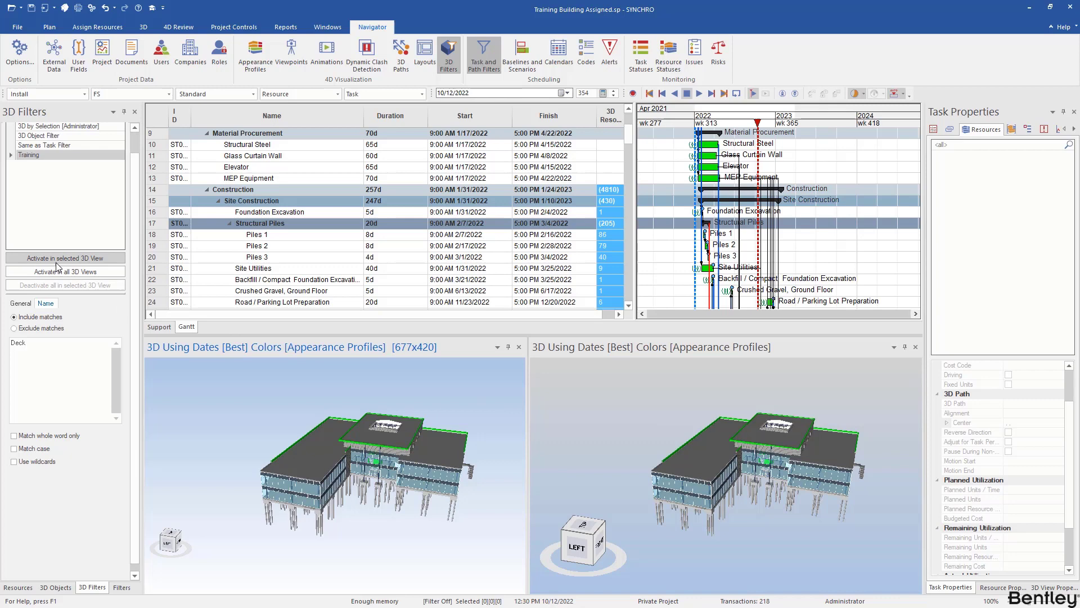
click(56, 262)
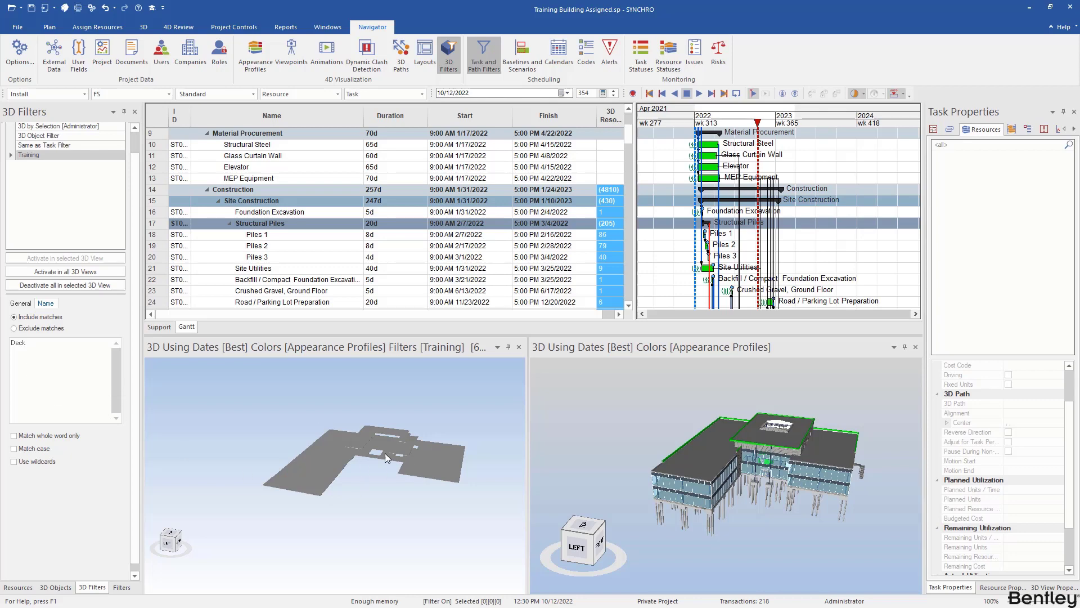
mouse_move(395, 449)
mouse_down()
mouse_move(370, 469)
mouse_move(376, 460)
mouse_move(376, 484)
mouse_move(397, 461)
mouse_up()
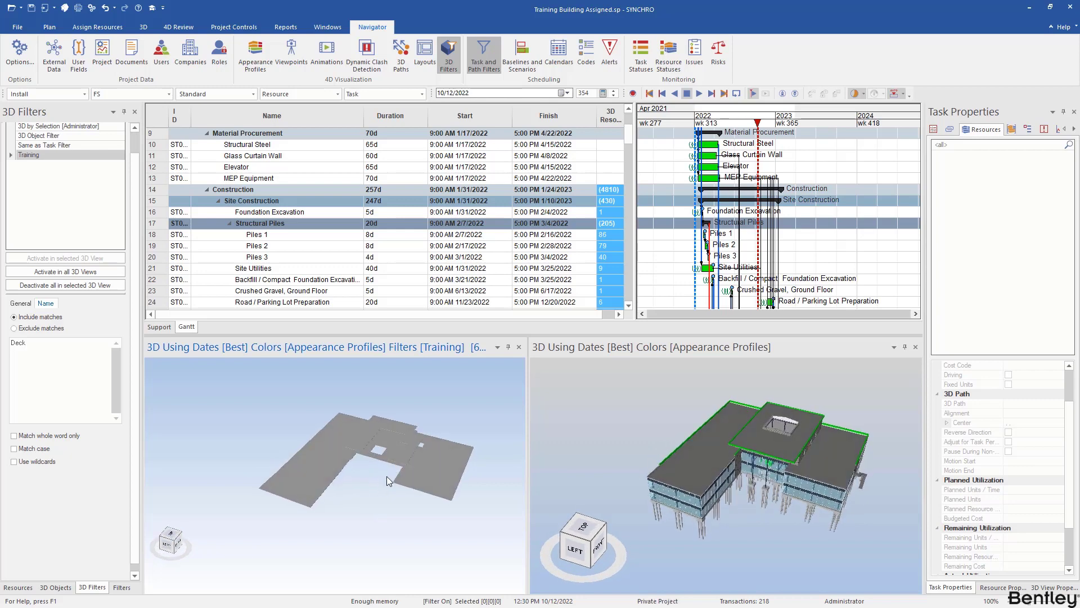
- Add Same as Task Filter to the left view's active filters alongside Training
click(1051, 588)
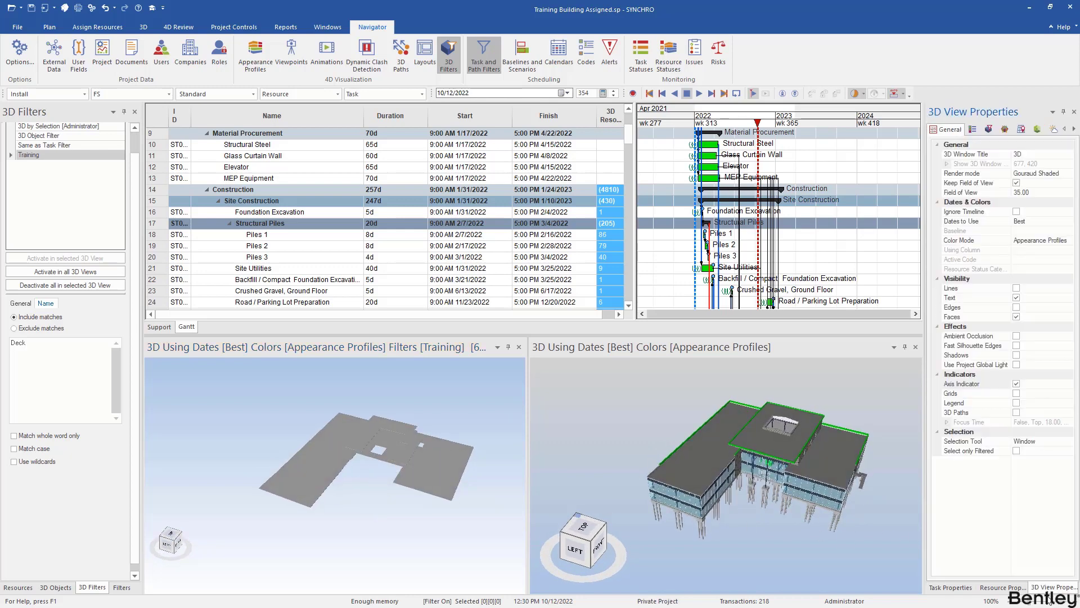
click(988, 132)
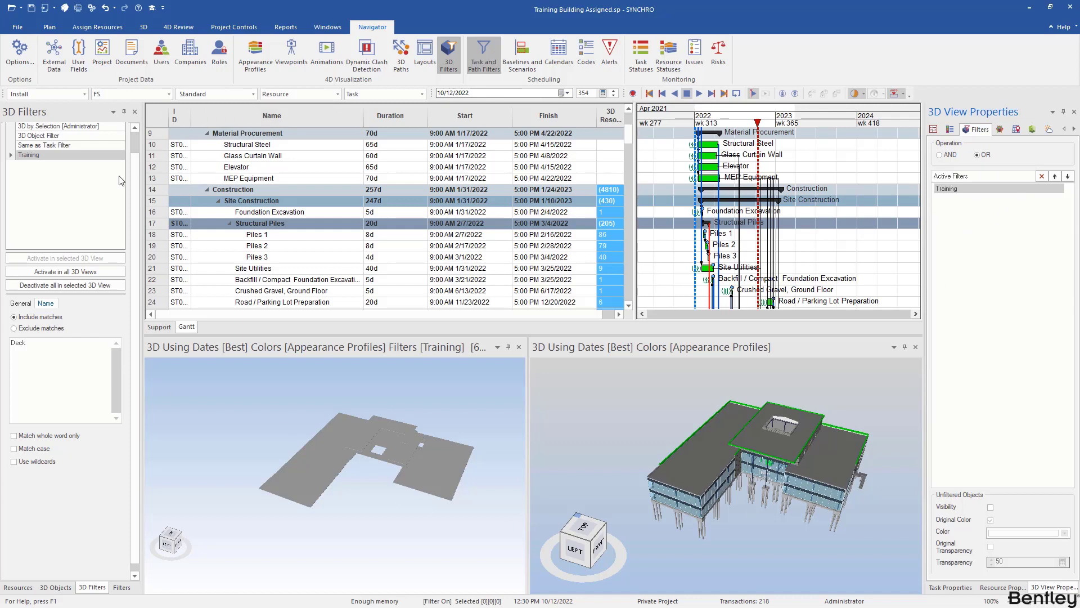
click(82, 144)
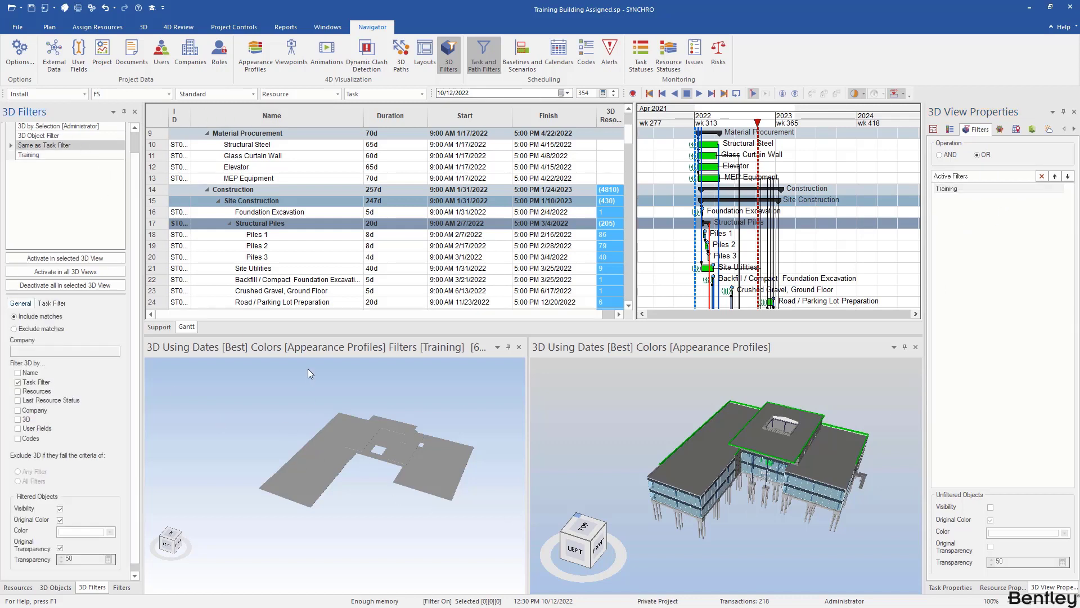
click(76, 262)
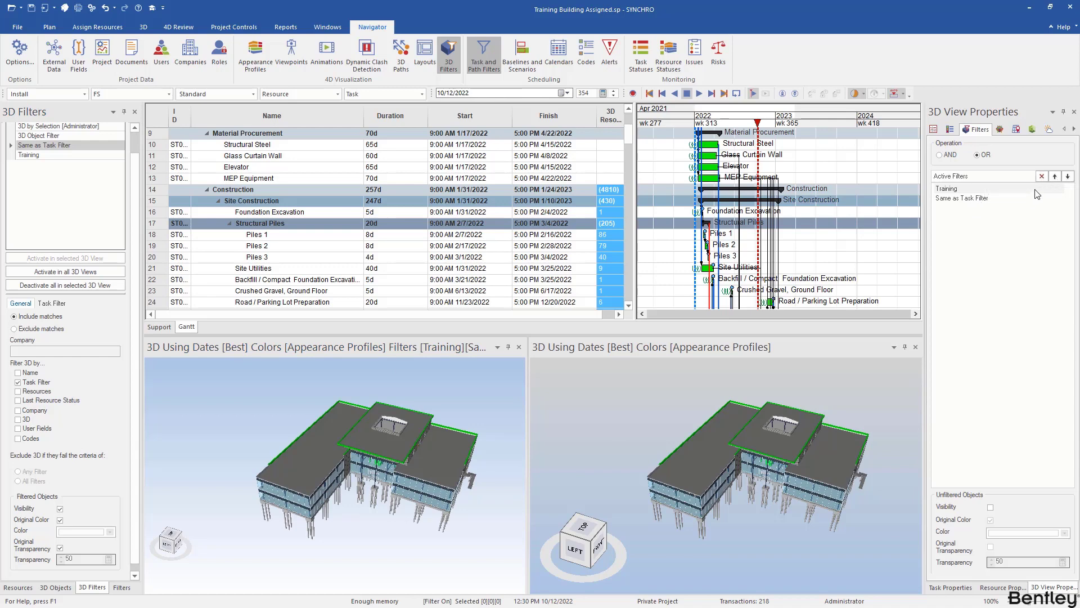
- Move Same as Task Filter above and back below Training, then remove it
click(1013, 200)
click(1055, 176)
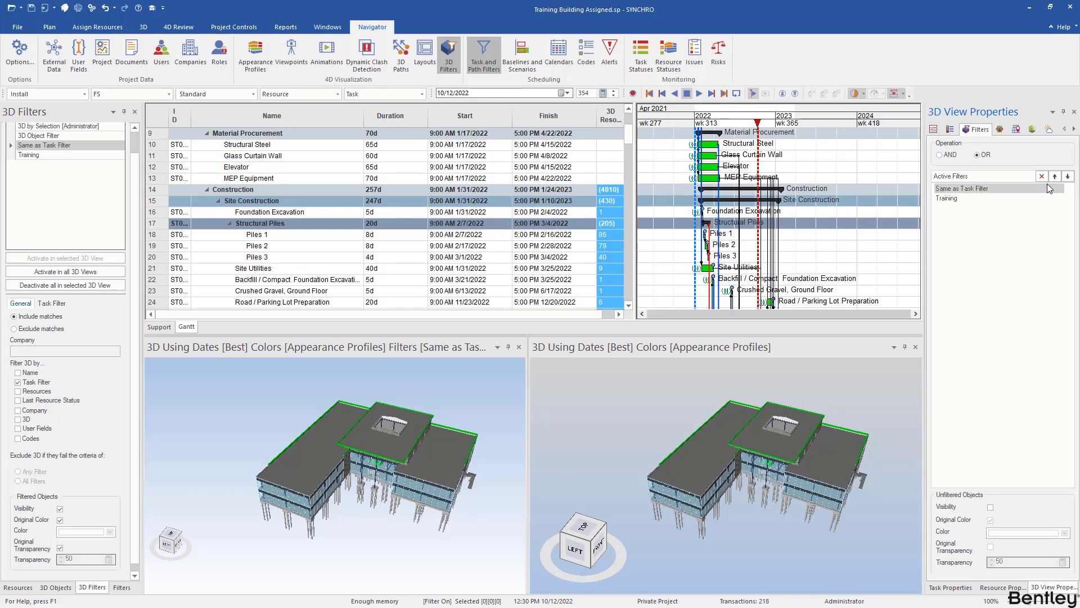
click(1068, 177)
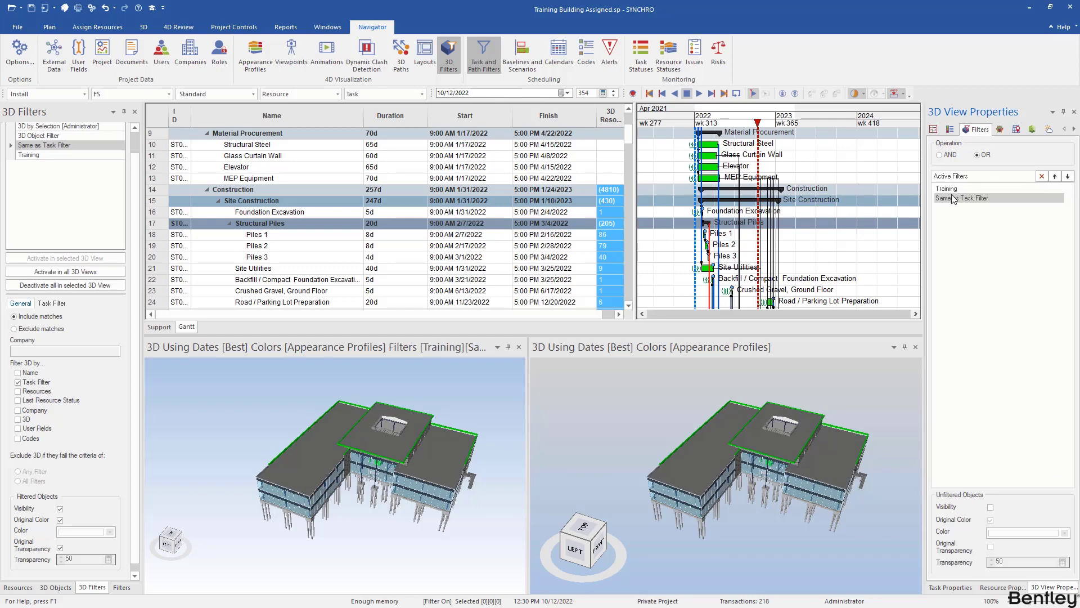
click(1041, 177)
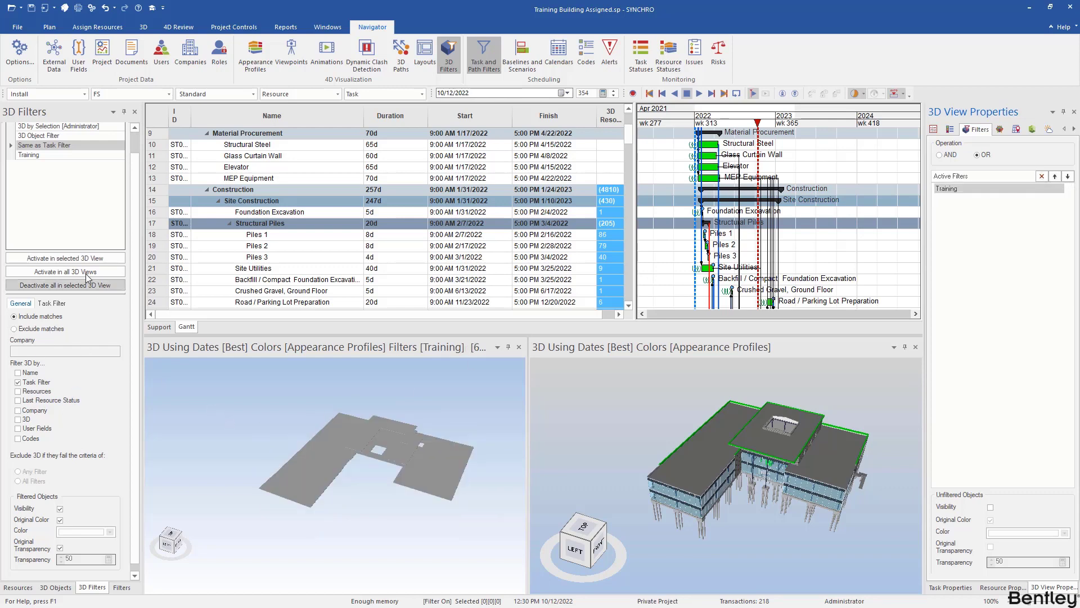
- Replace the Training filter's Name entry 'Deck' with 'Piles' so only piles show
click(31, 154)
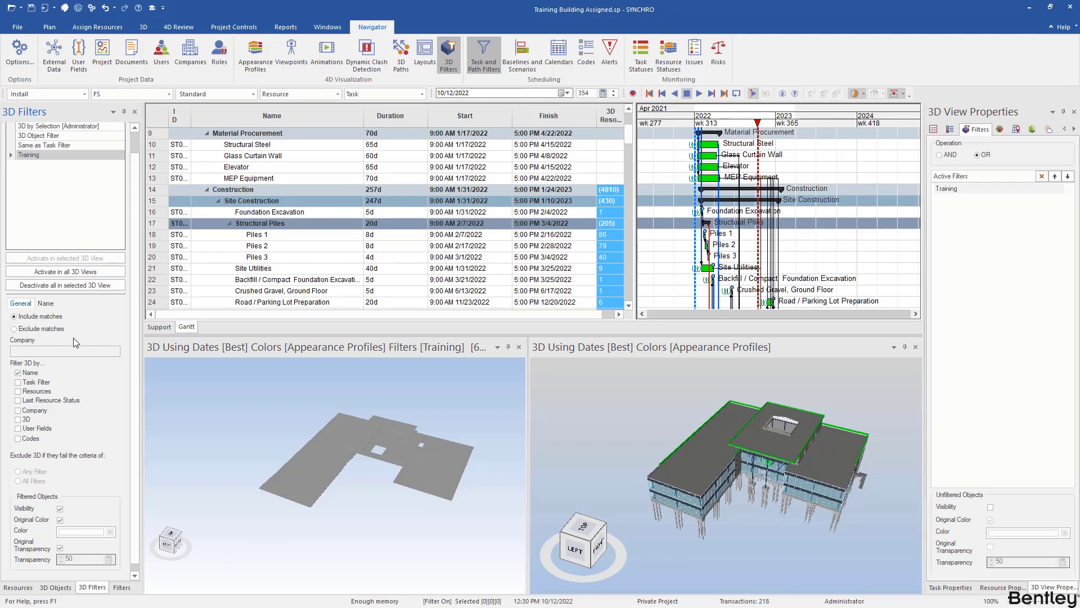
click(46, 303)
double_click(19, 342)
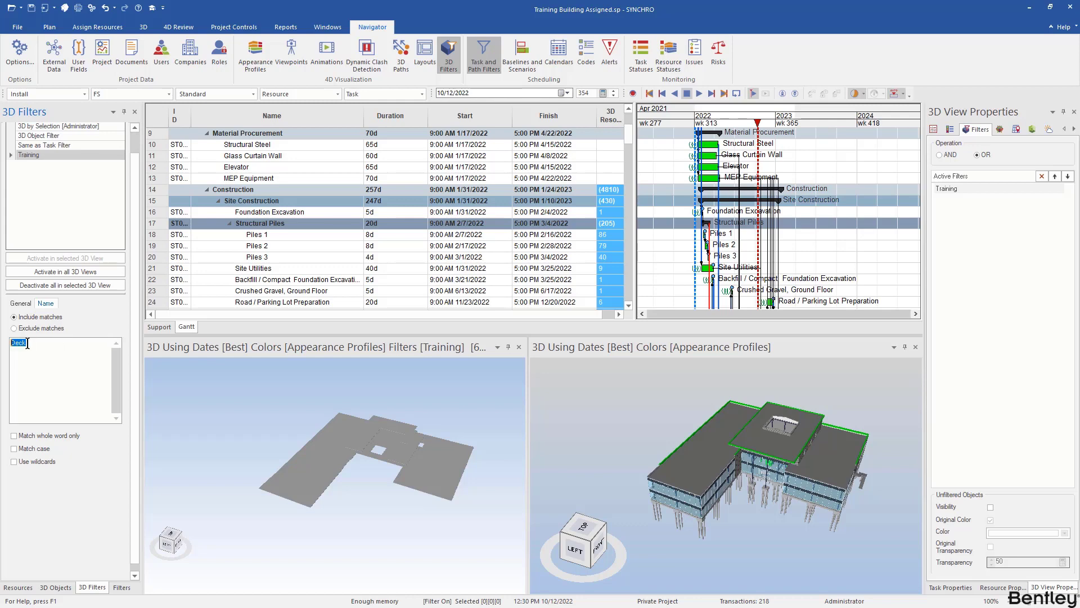
text(Piles)
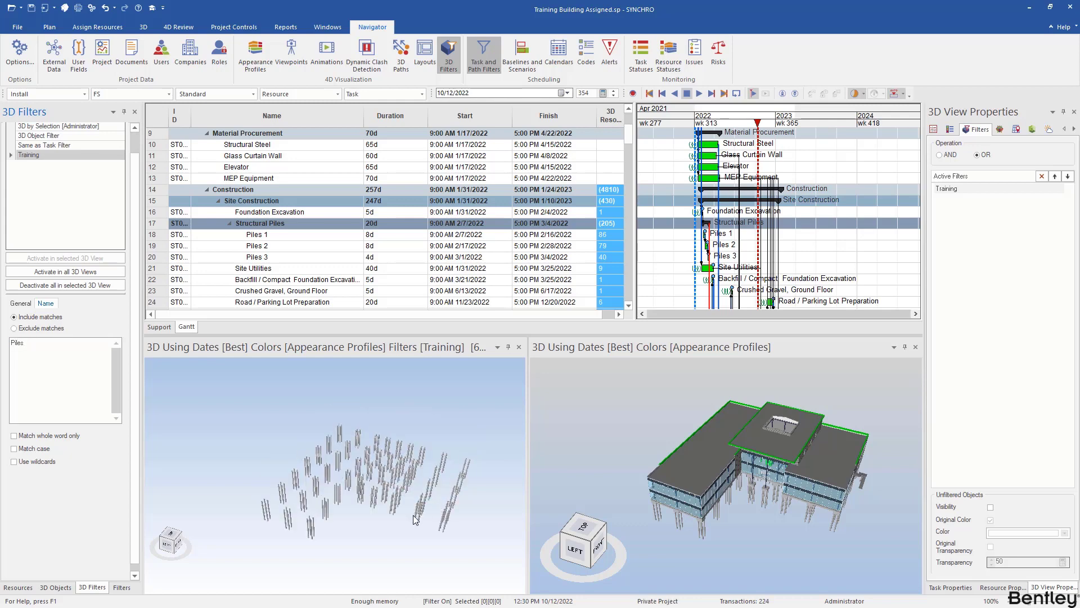
mouse_move(419, 519)
mouse_down()
mouse_move(424, 497)
mouse_move(397, 502)
mouse_move(412, 504)
mouse_up()
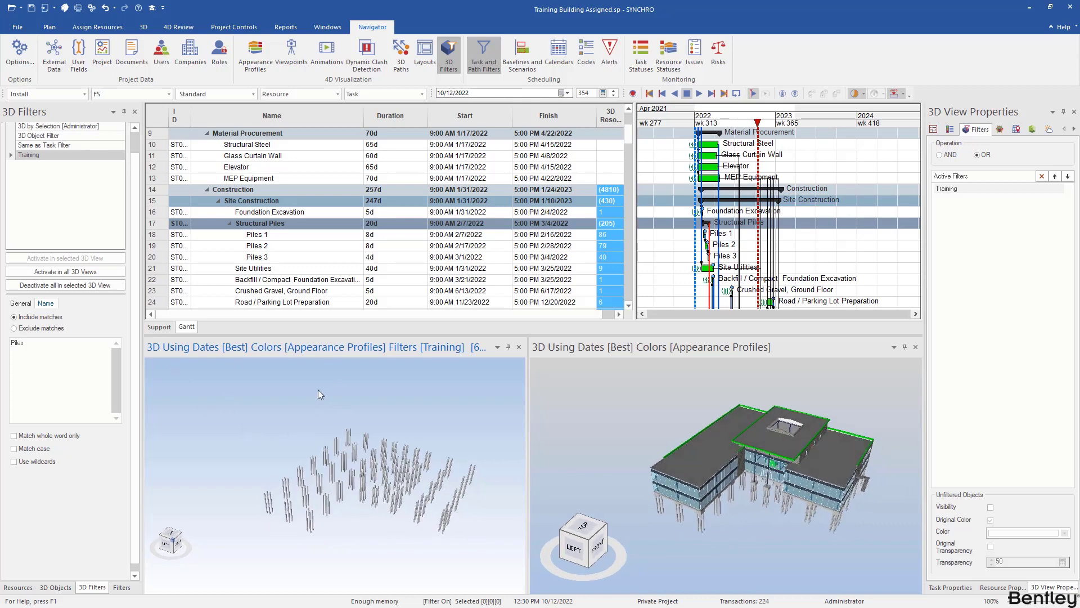
drag(306, 397, 305, 421)
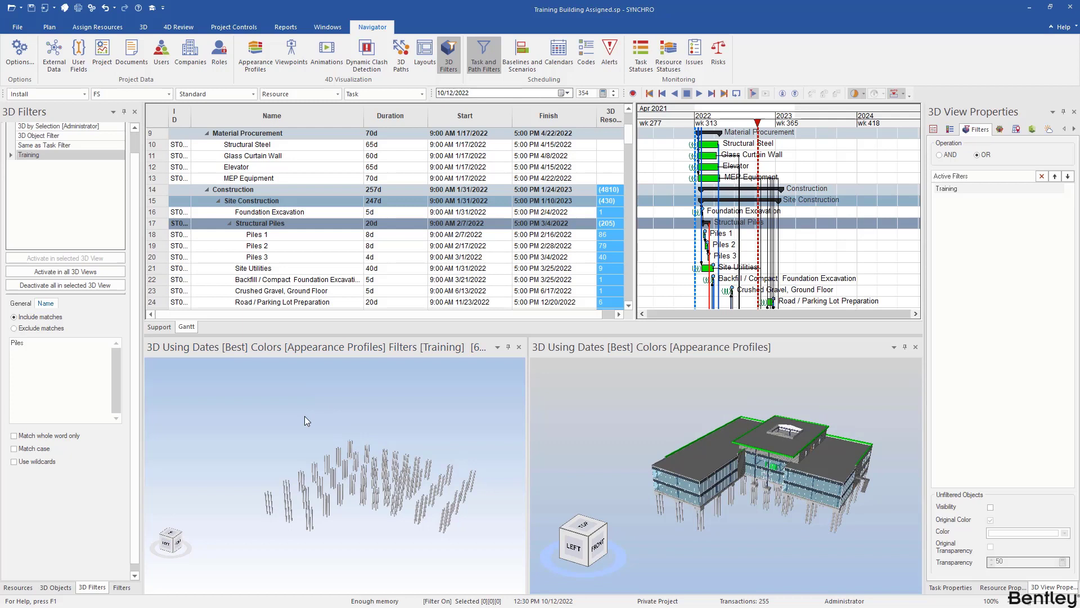
click(17, 304)
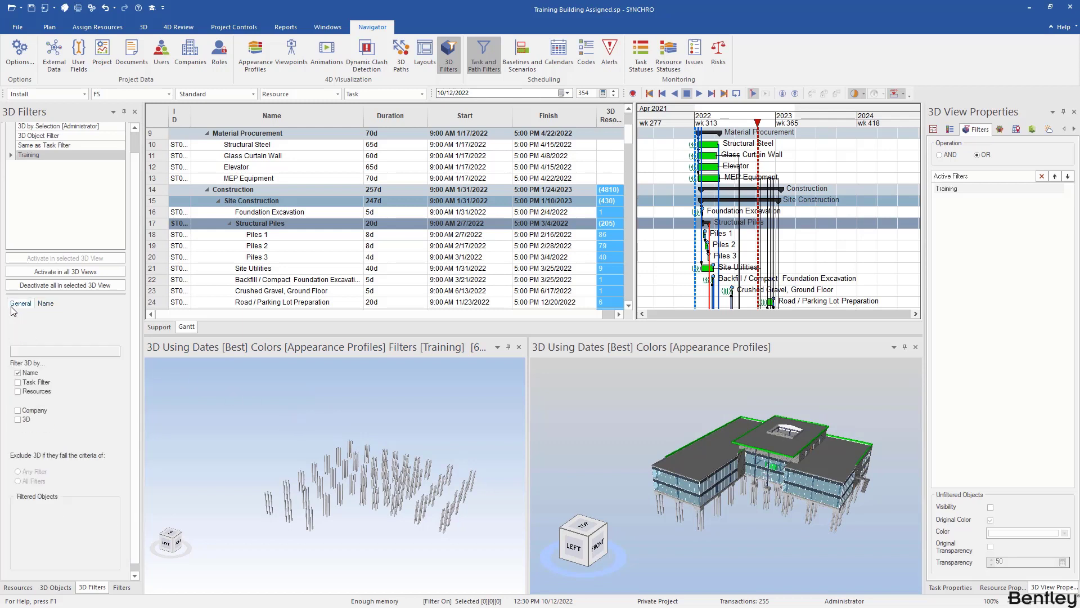
- Switch Training's Filter 3D by from Name to Resources, briefly trying Task Filter, and review the resource tree
click(17, 372)
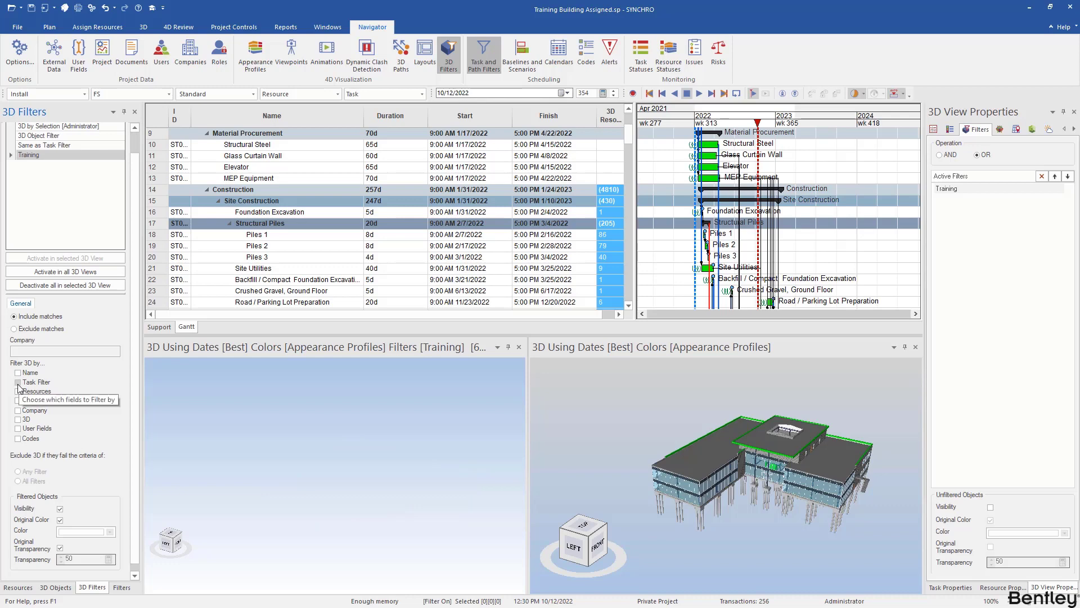
click(18, 383)
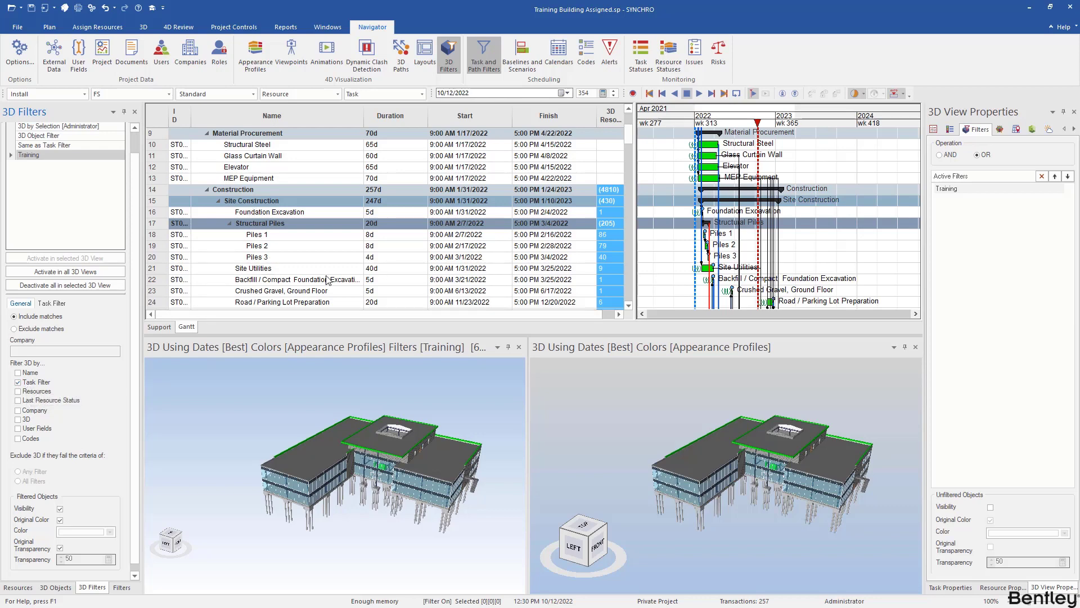
click(17, 392)
click(53, 304)
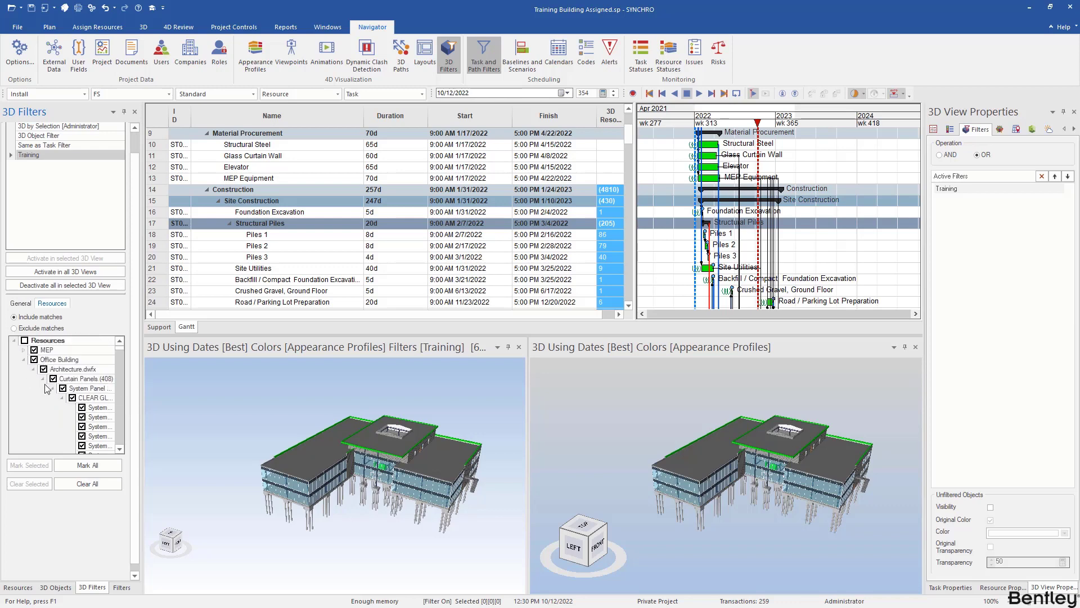
click(23, 359)
click(21, 303)
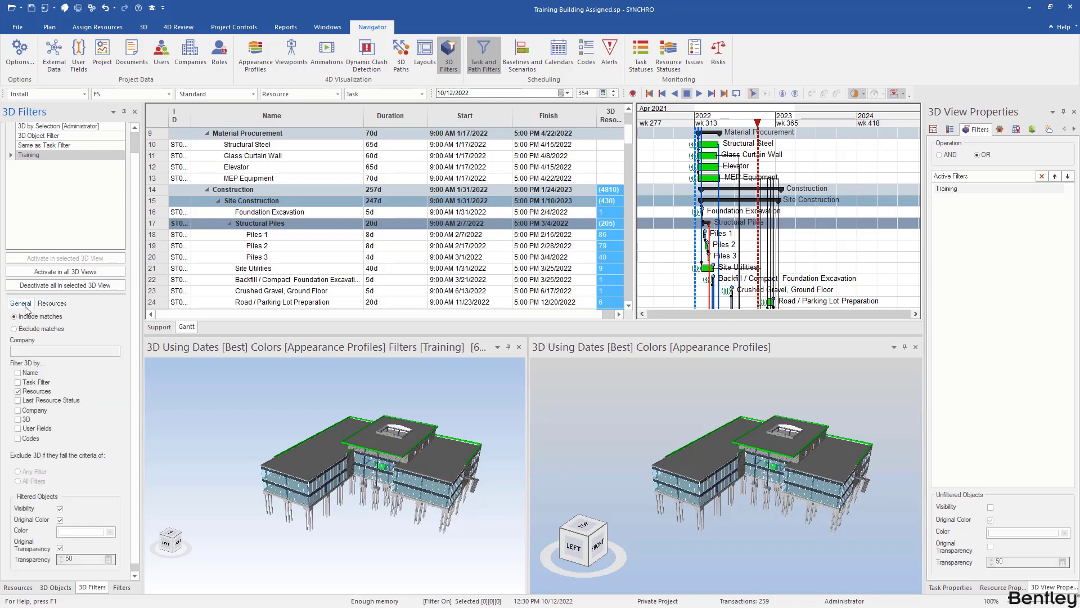
- Try filtering by Last Resource Status, review its categories, then turn it off
click(18, 399)
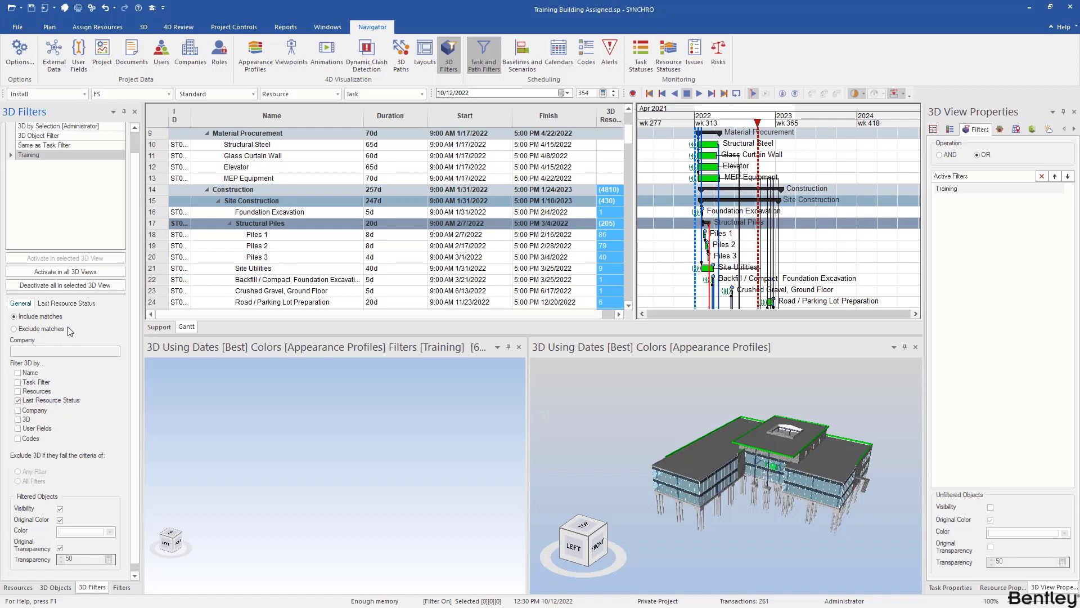
click(69, 305)
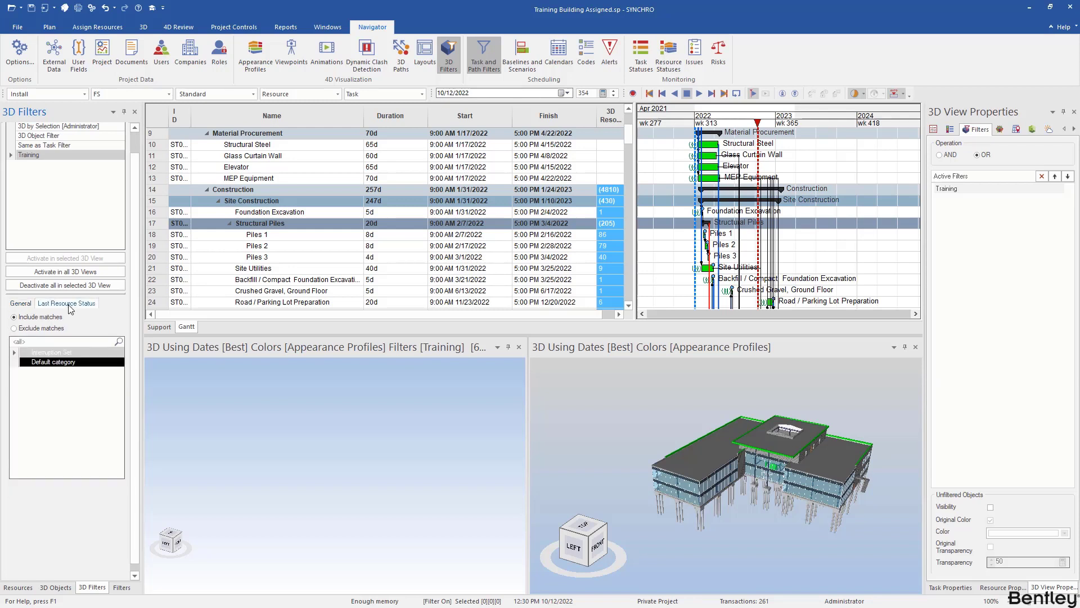
click(23, 304)
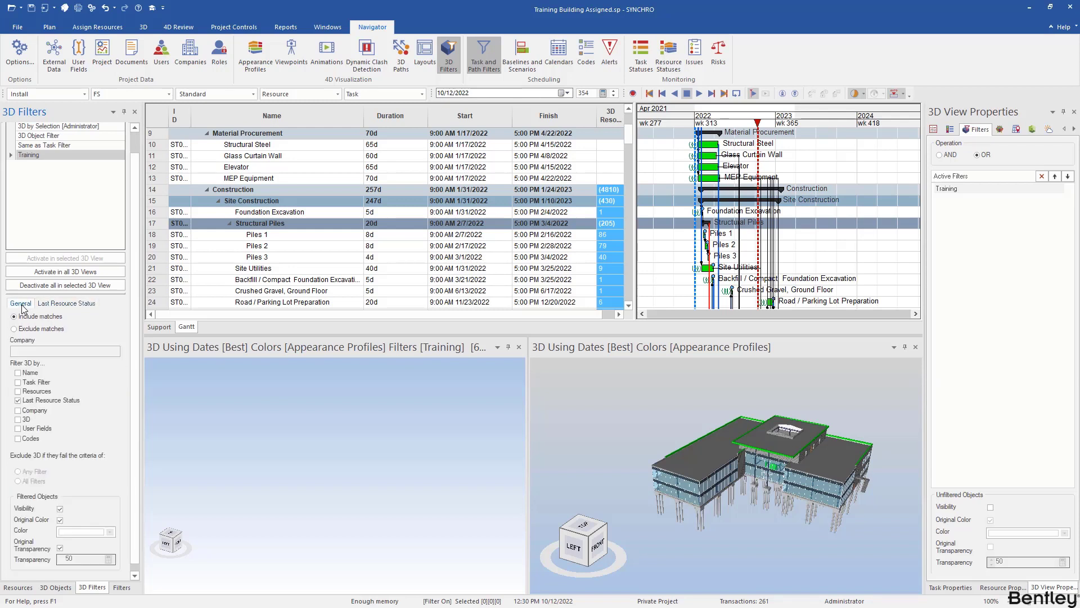
click(18, 400)
- Try the Company criterion, checking and then clearing New Company
click(18, 411)
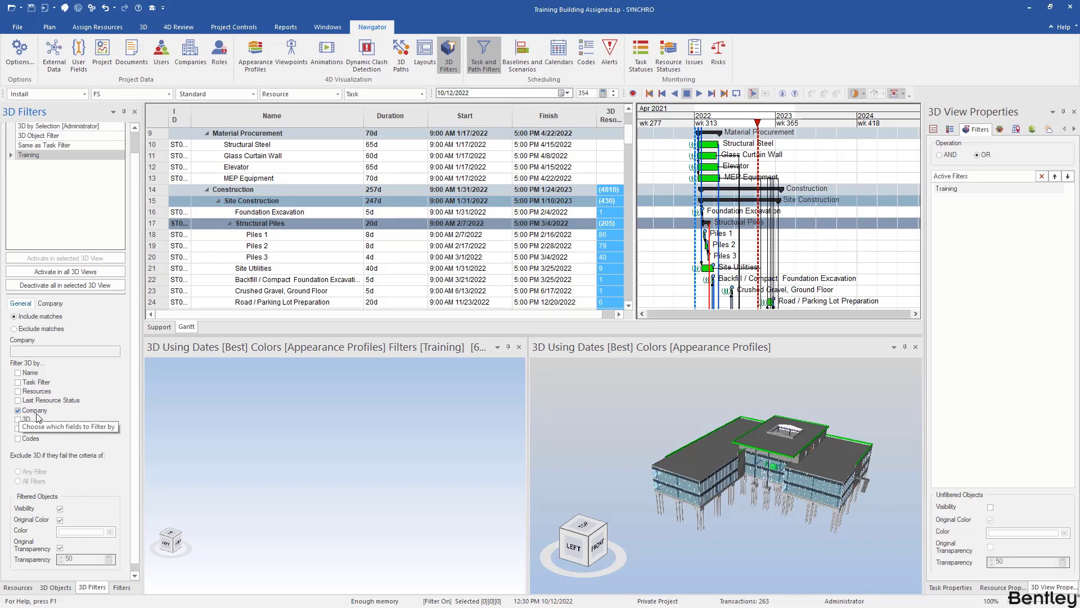
click(50, 303)
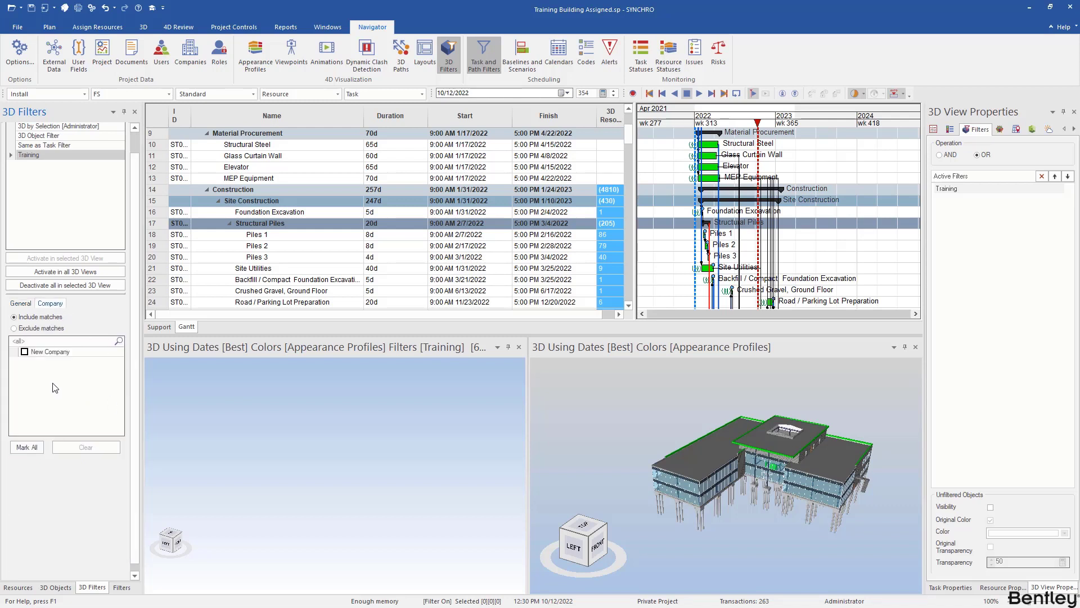
click(24, 353)
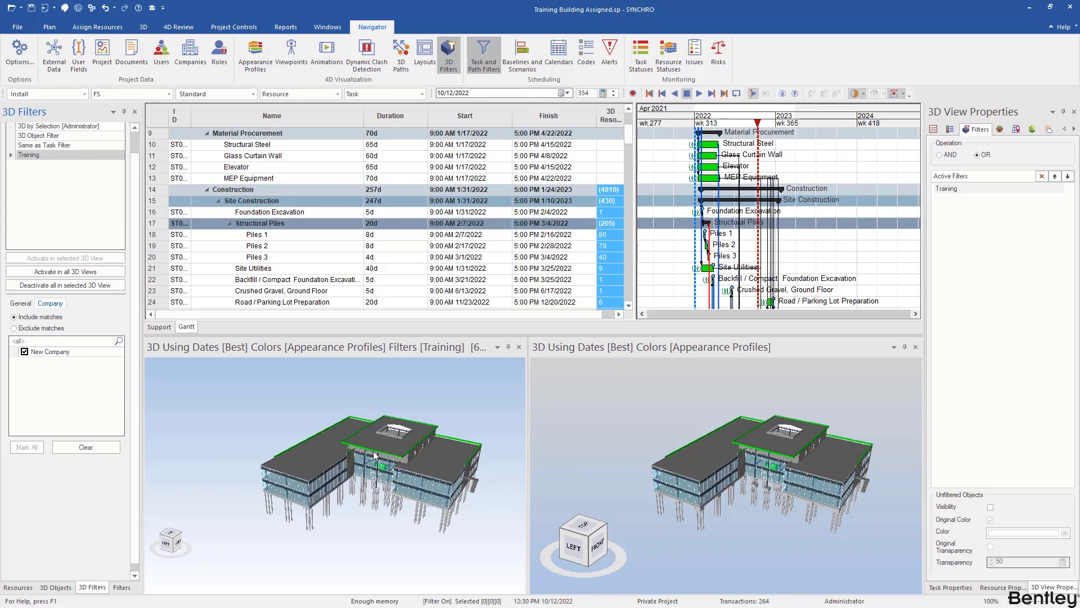
click(24, 352)
click(21, 303)
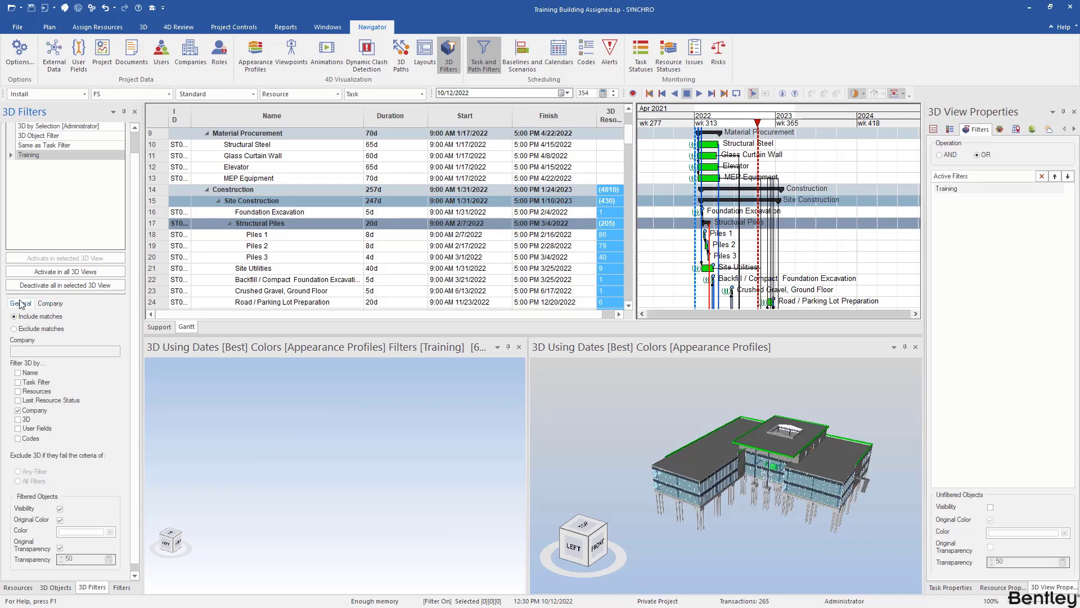
- Try the scene object criterion, toggling Architecture.dwfx off and back on
click(29, 353)
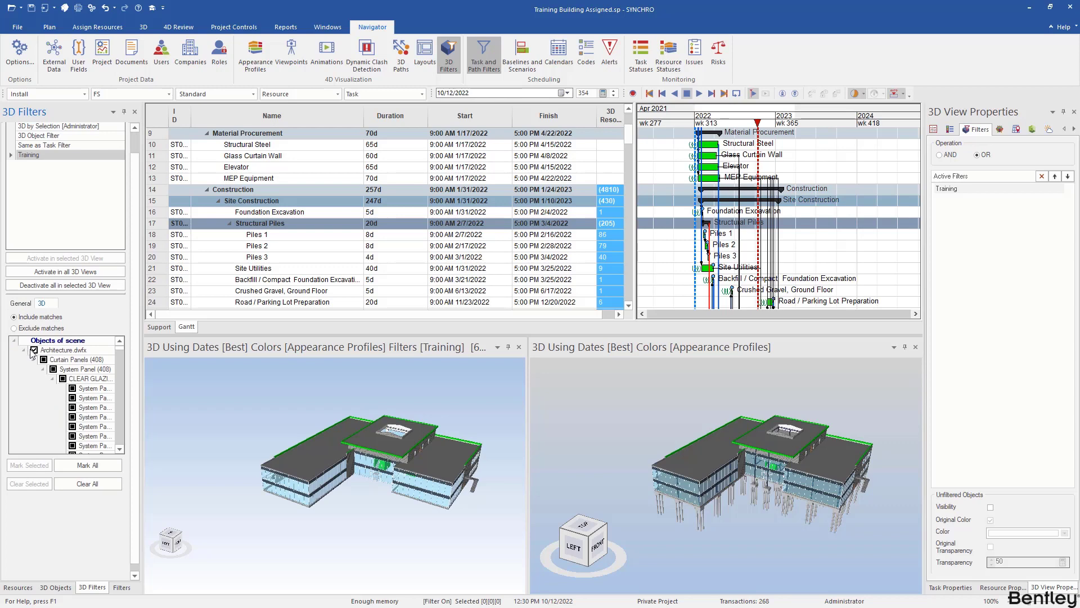
click(33, 350)
click(33, 350)
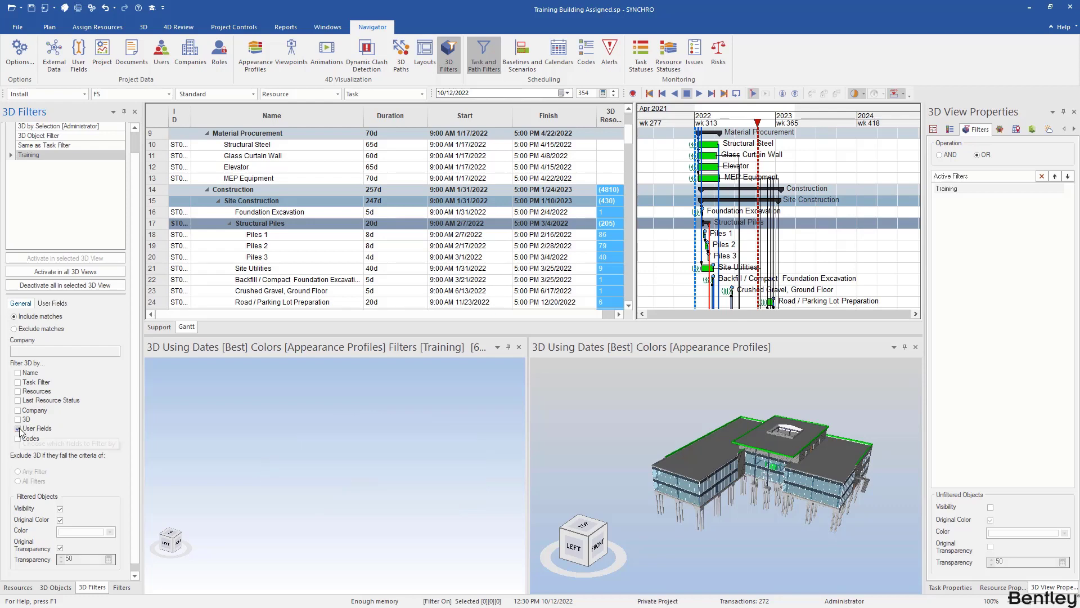
- Search the user fields for 'Host' and check Host Id, inspecting the roof's properties
click(49, 304)
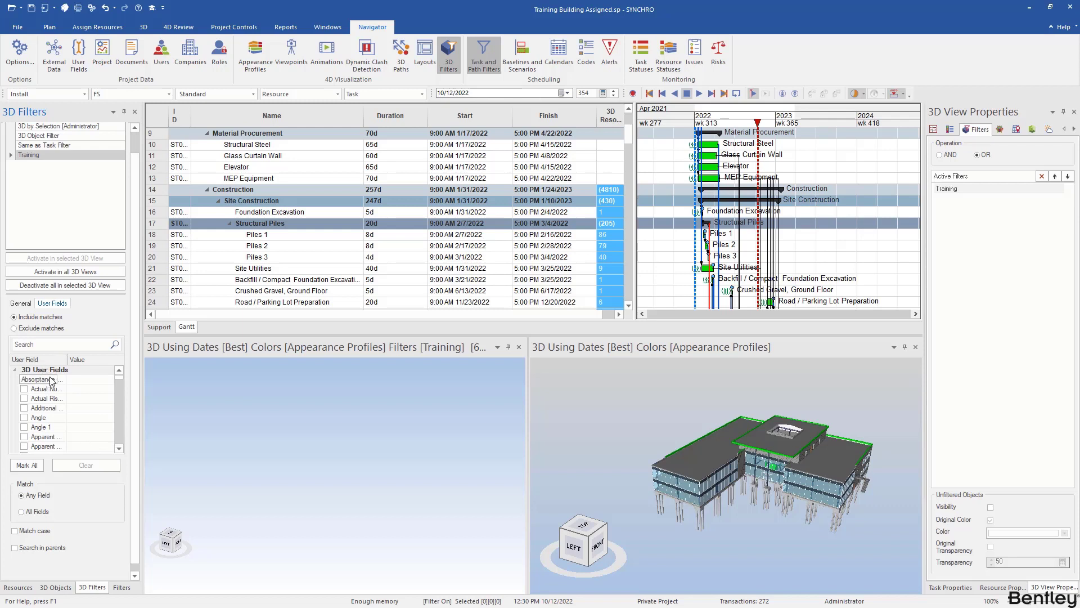
click(1007, 594)
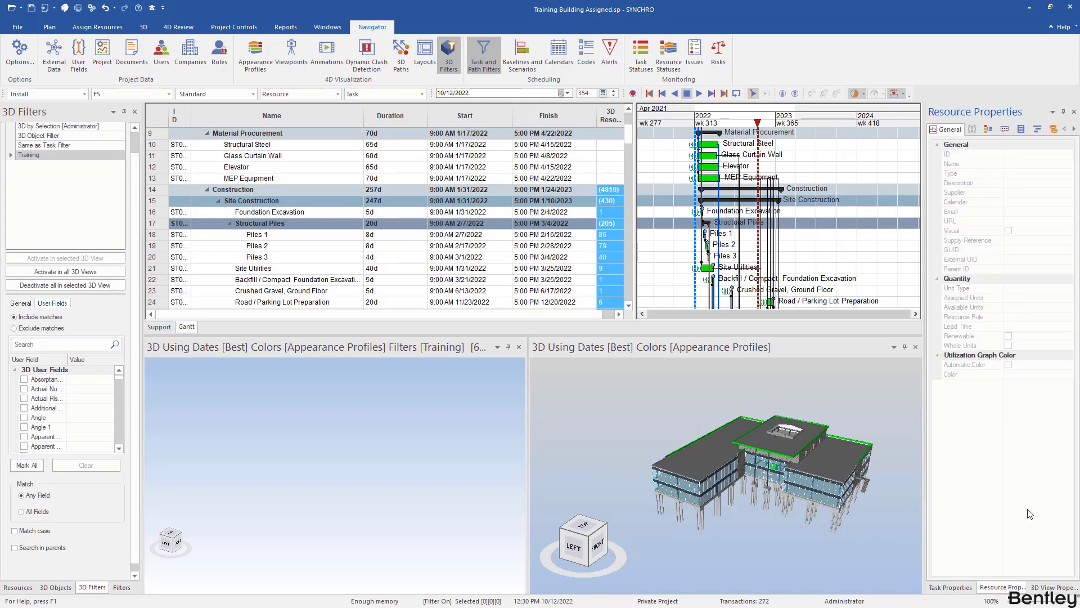
scroll(819, 508, up, 3)
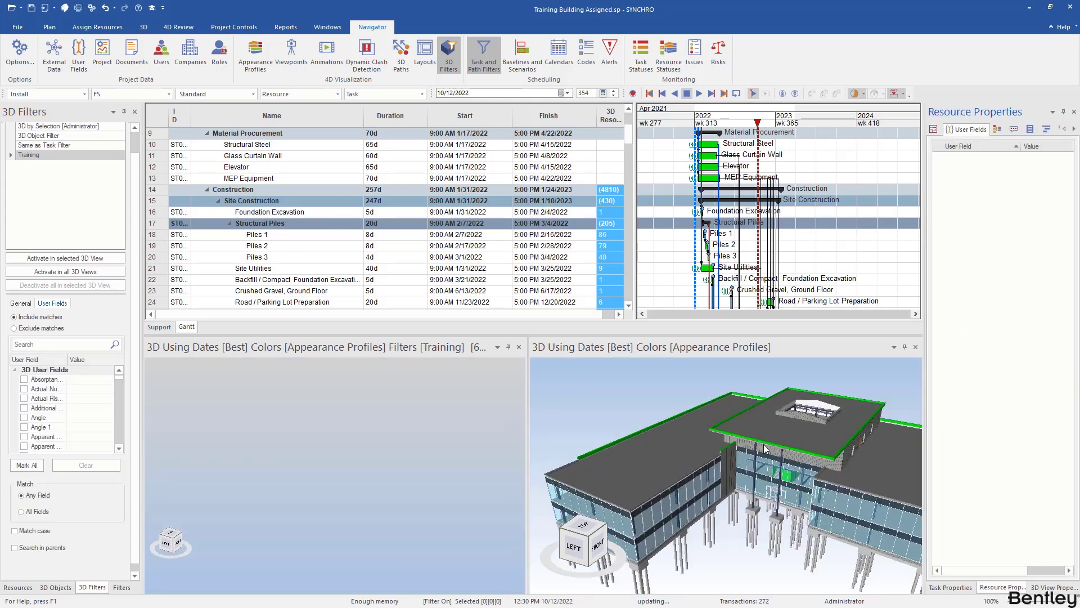
click(771, 436)
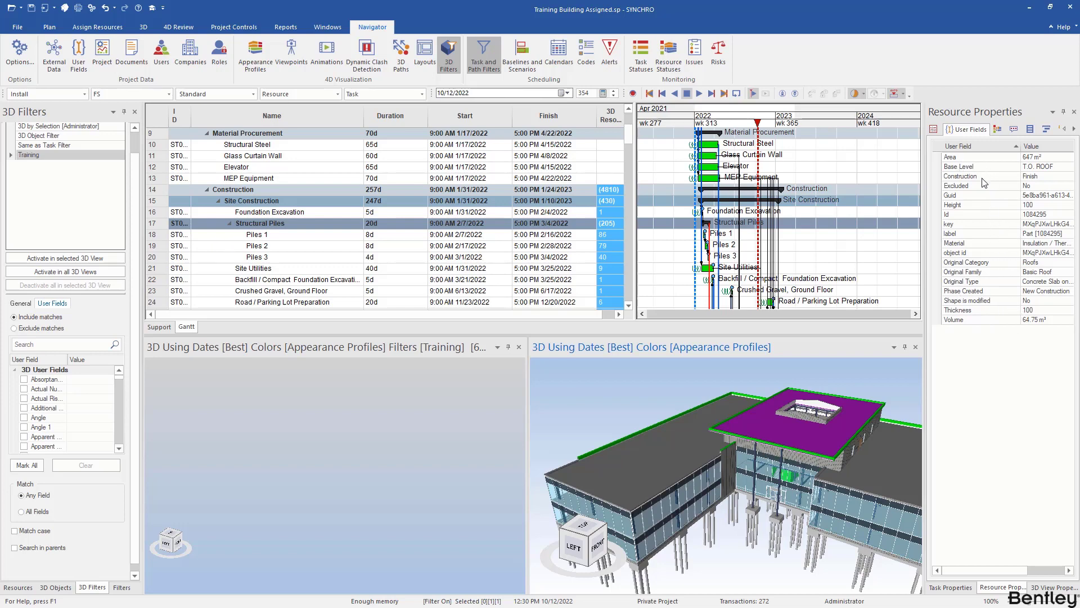
click(48, 344)
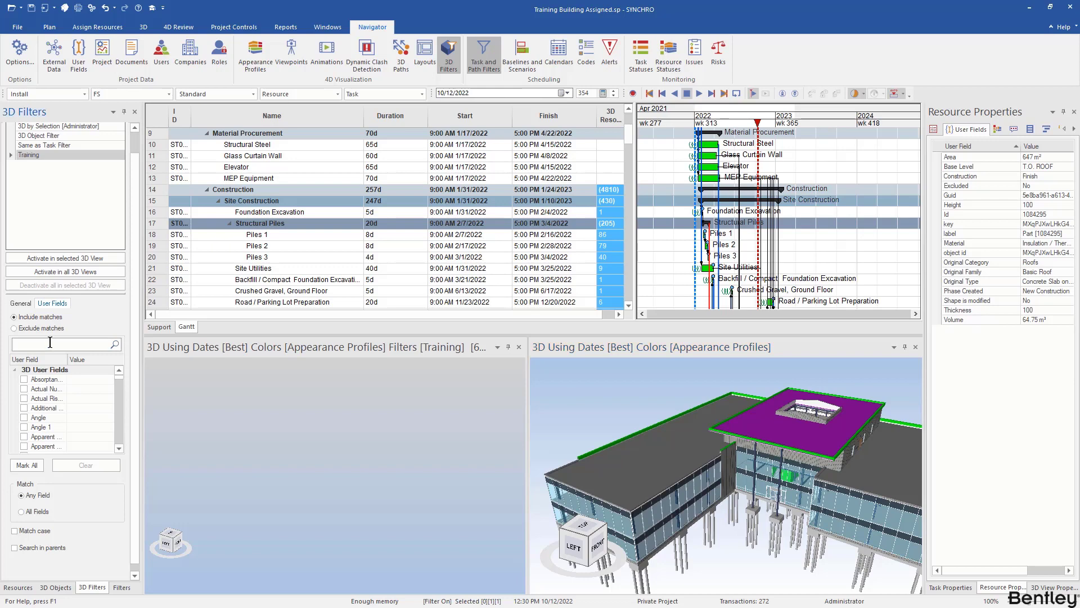
text(Host)
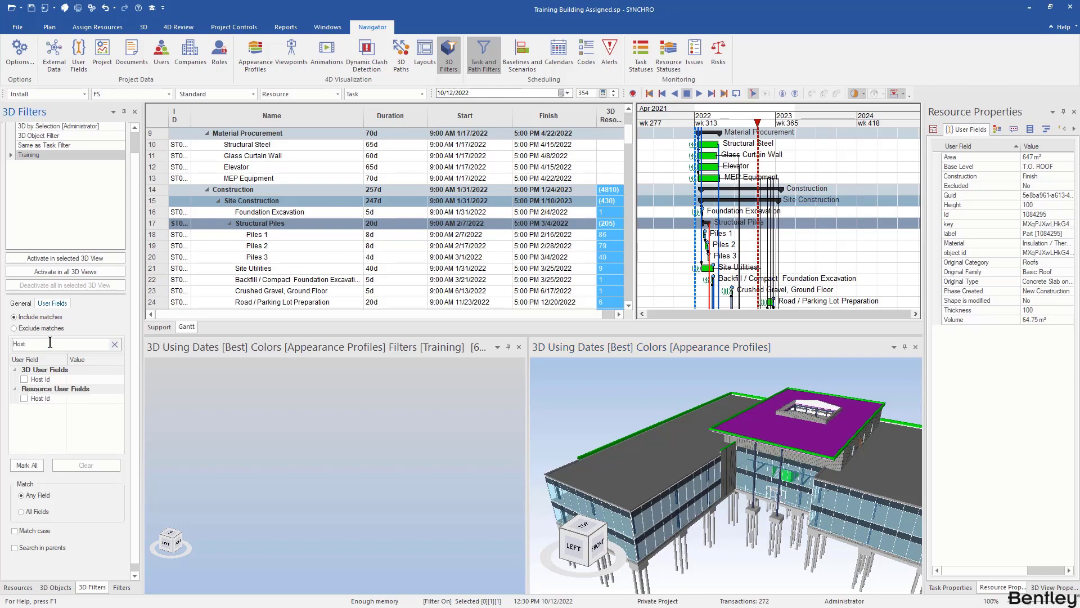
click(24, 379)
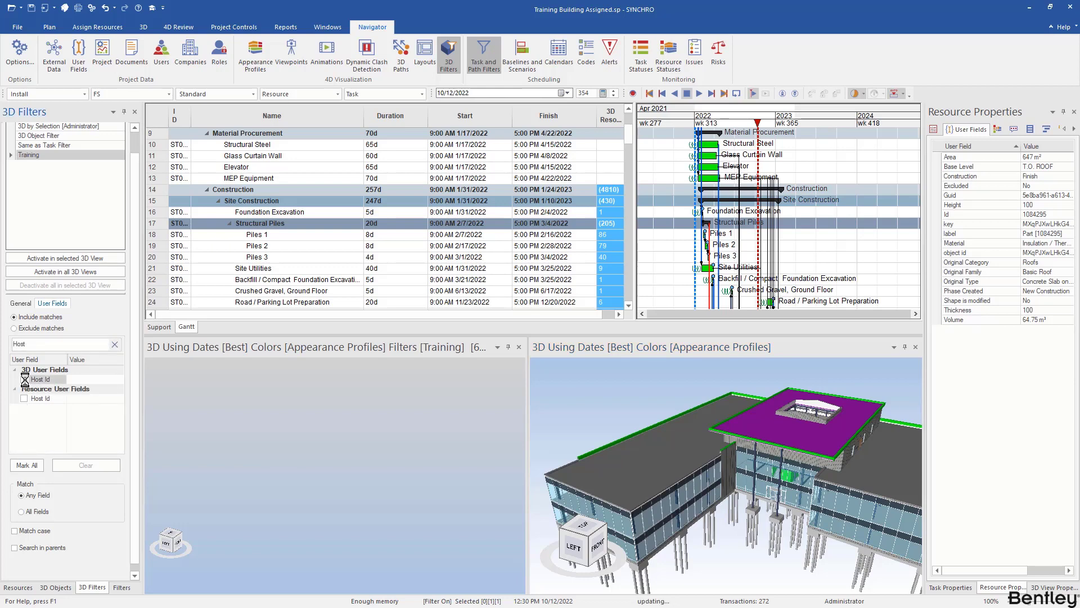
- Select the pink wall panel and set the Host Id match value to 2000, then 2000*
scroll(482, 528, down, 3)
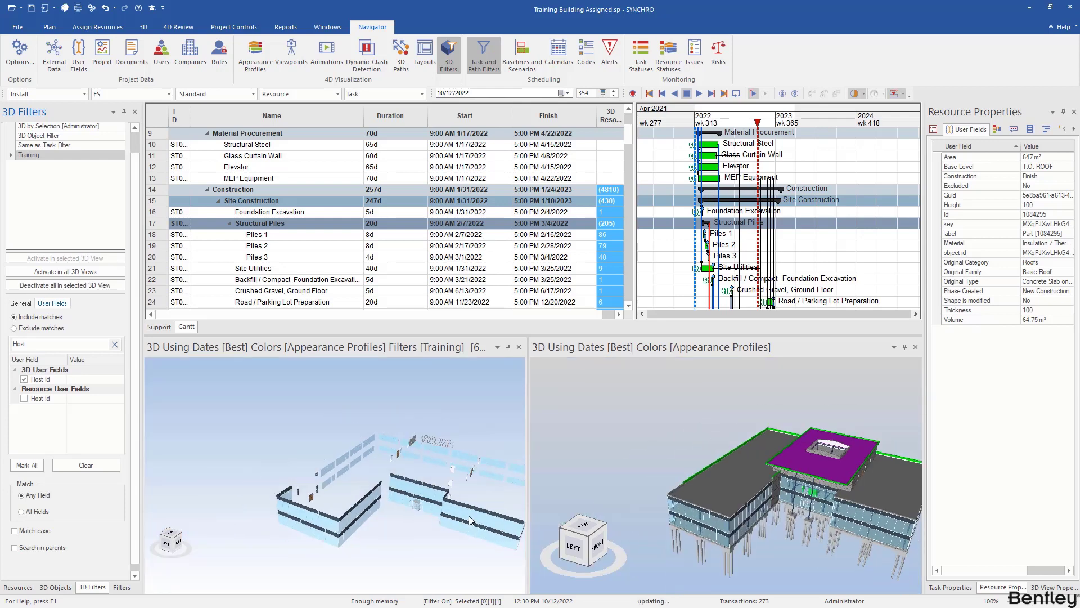
ctrl+click(421, 485)
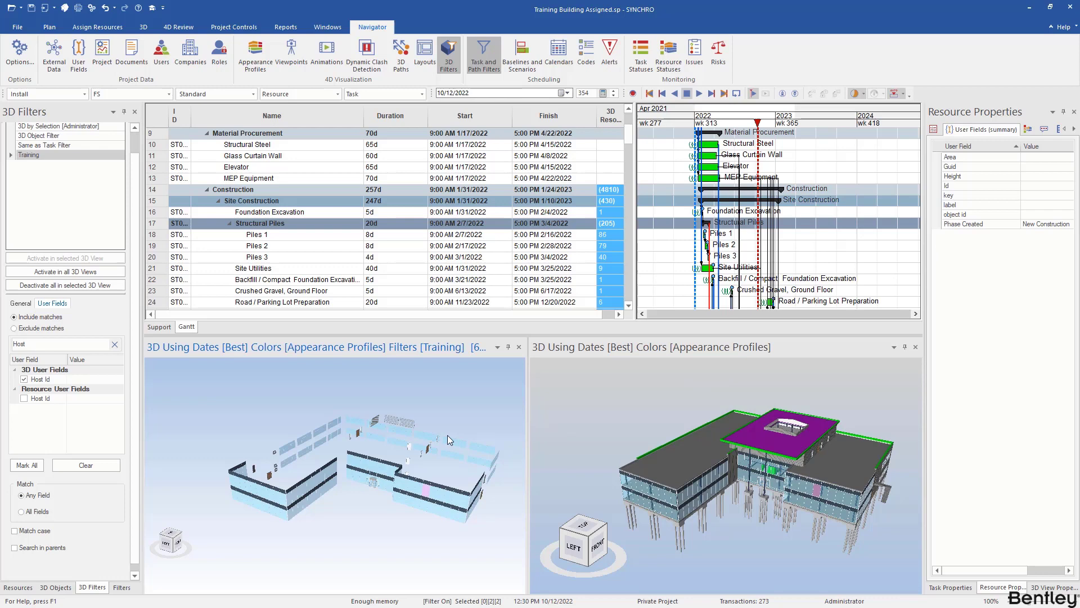
click(430, 490)
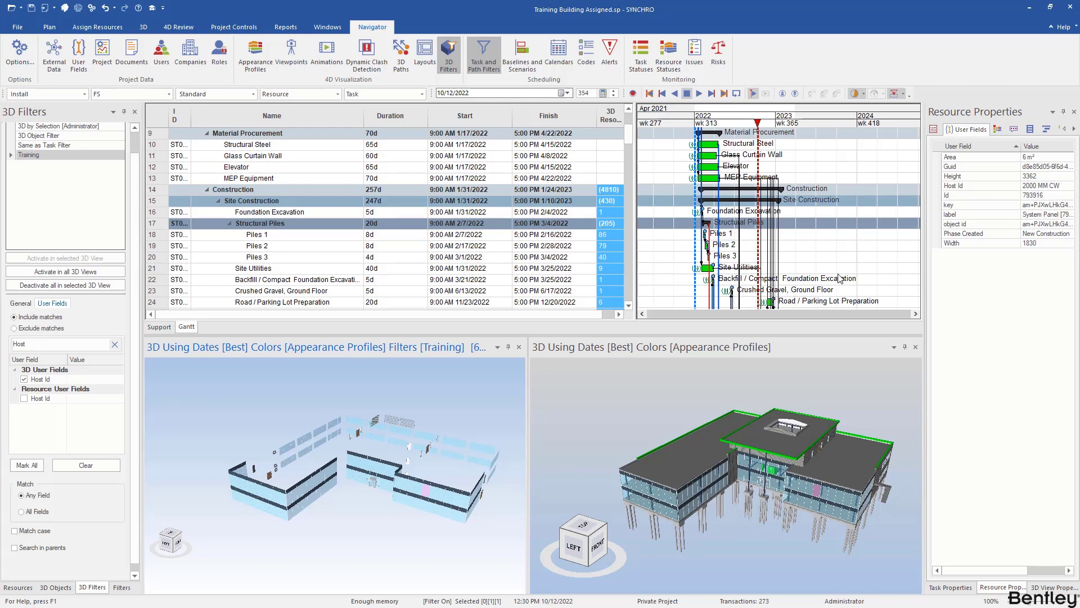
click(89, 379)
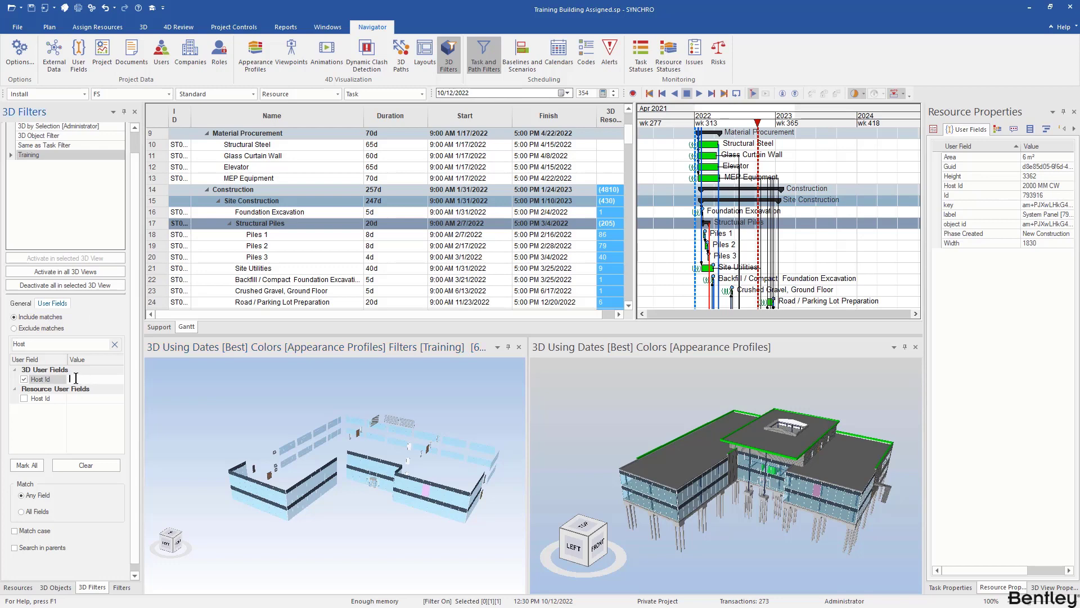
text(2000)
click(106, 421)
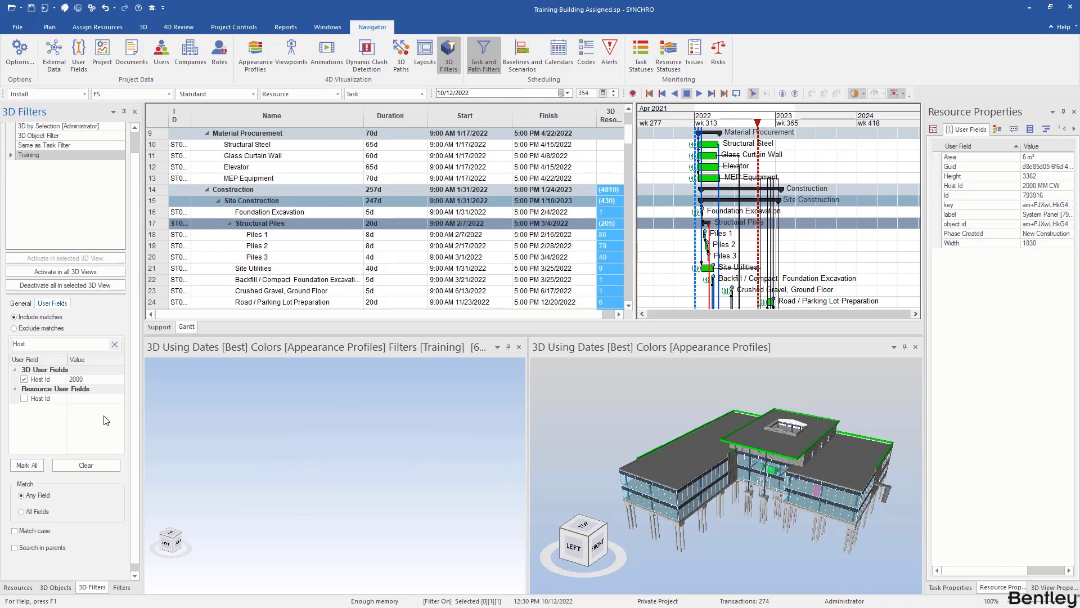
click(101, 379)
click(82, 428)
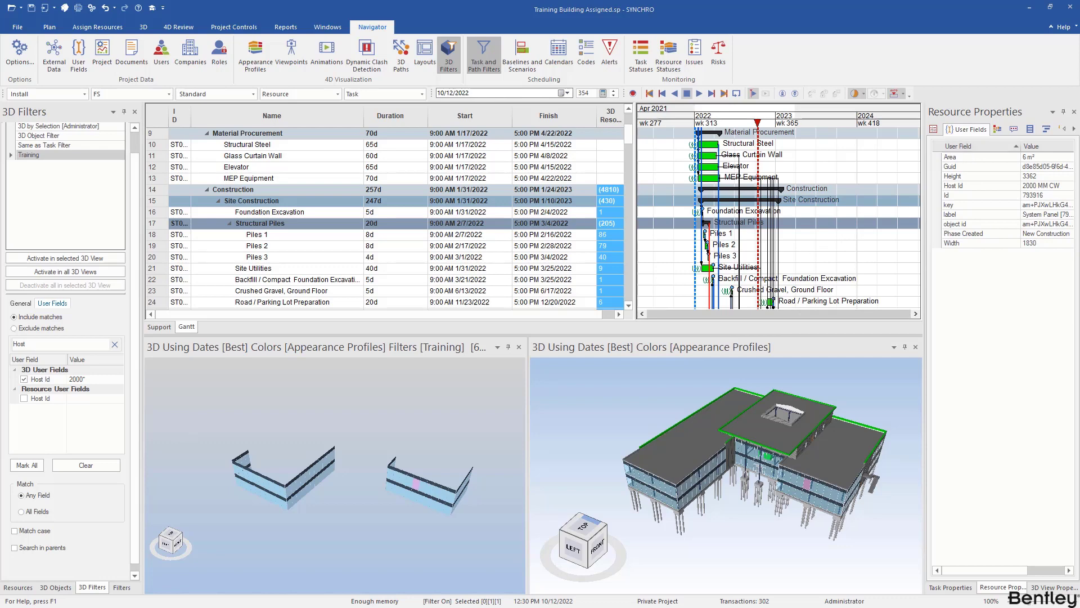
- Replace the Host Id criterion with the Area user field
click(24, 379)
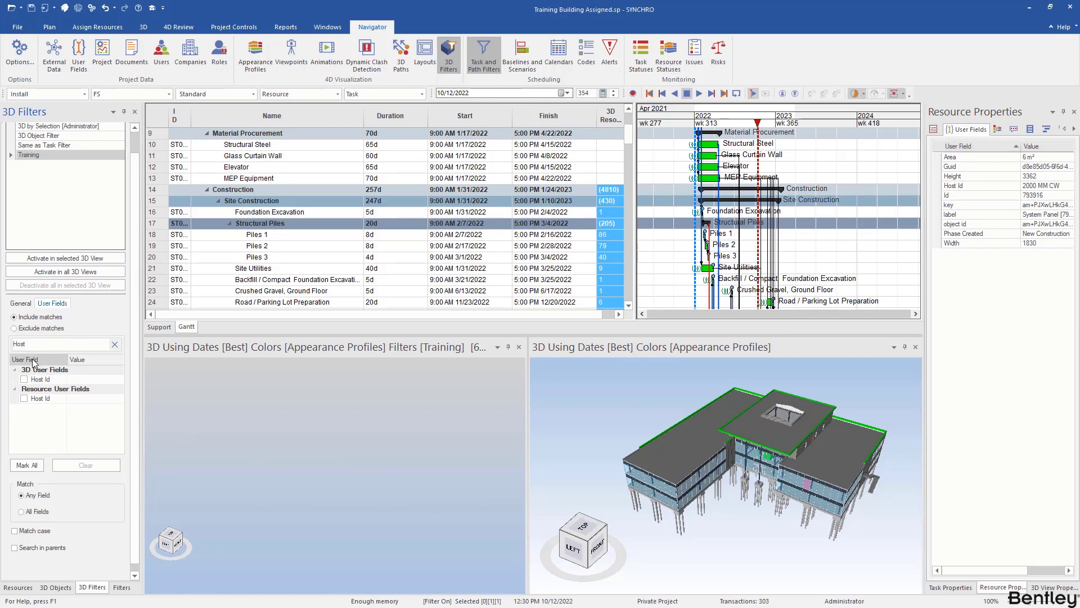
double_click(40, 343)
text(Area)
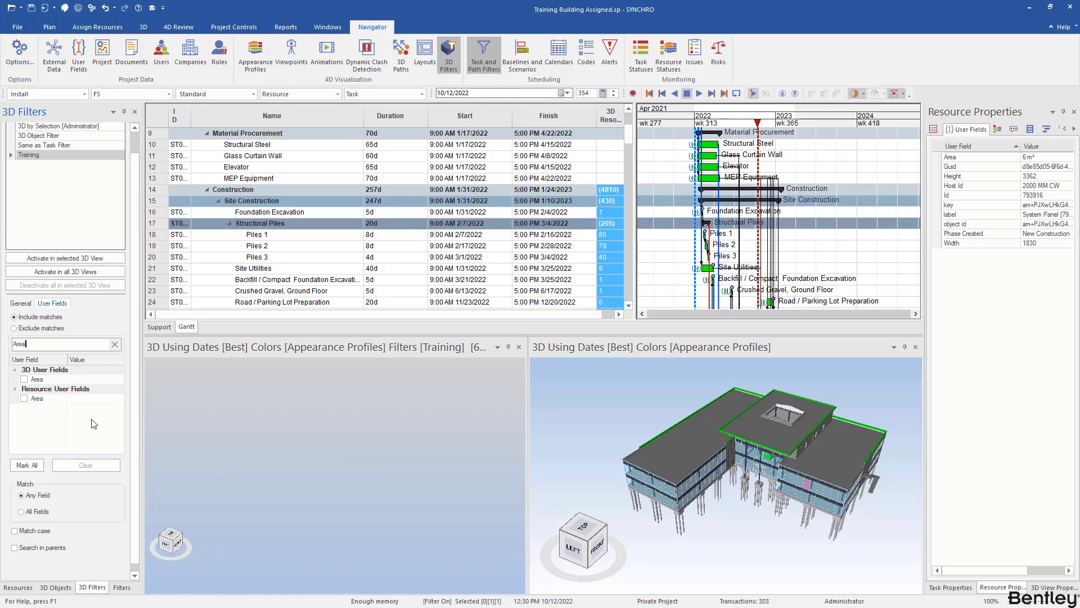
click(25, 379)
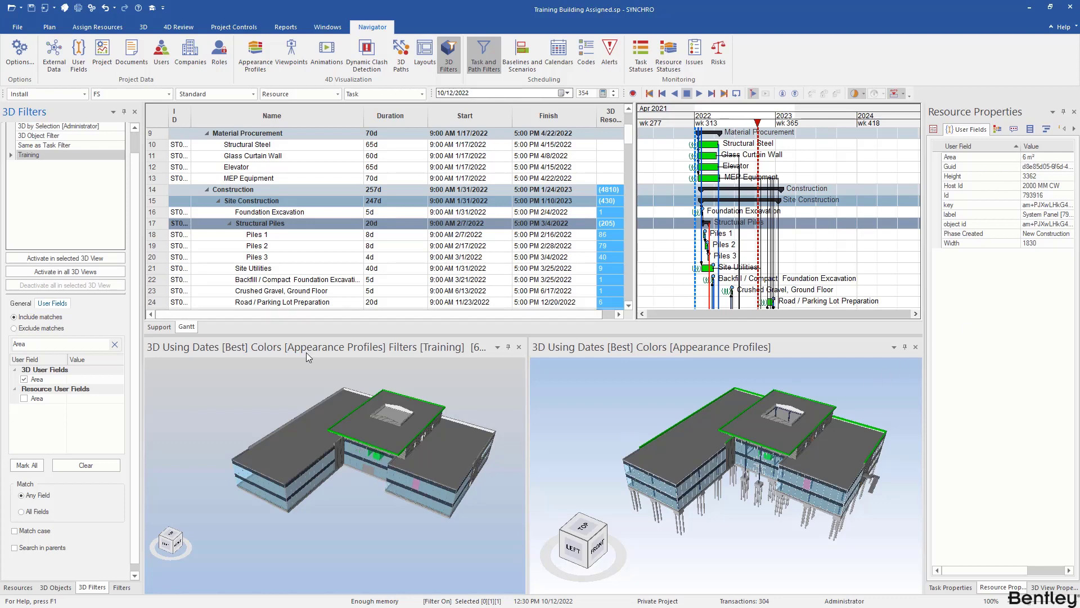
- Set the Area match value to 6, then to the wildcard 6*
click(97, 378)
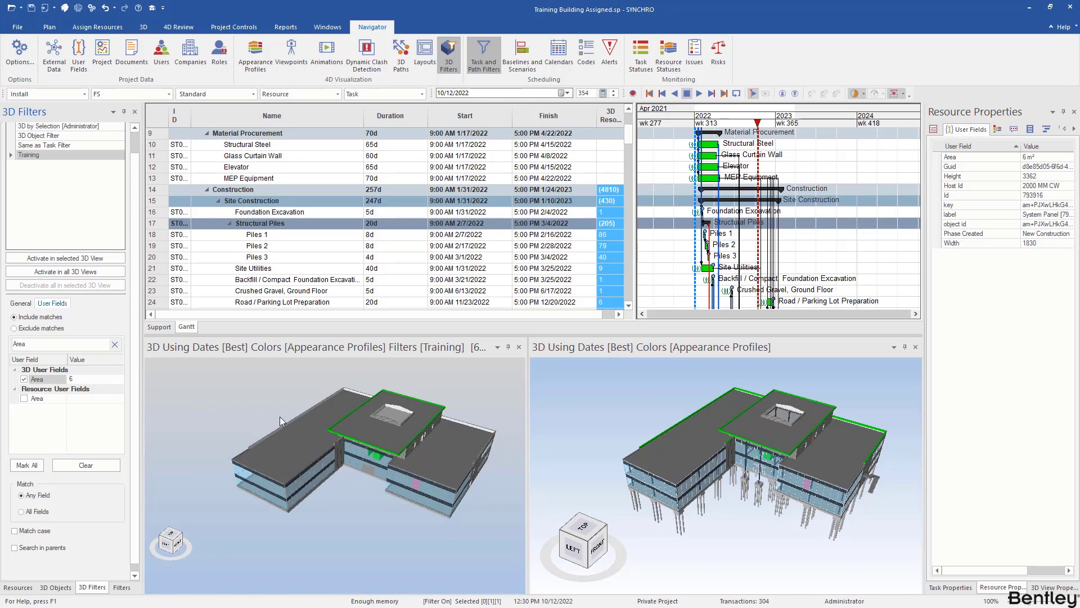
click(255, 423)
click(85, 378)
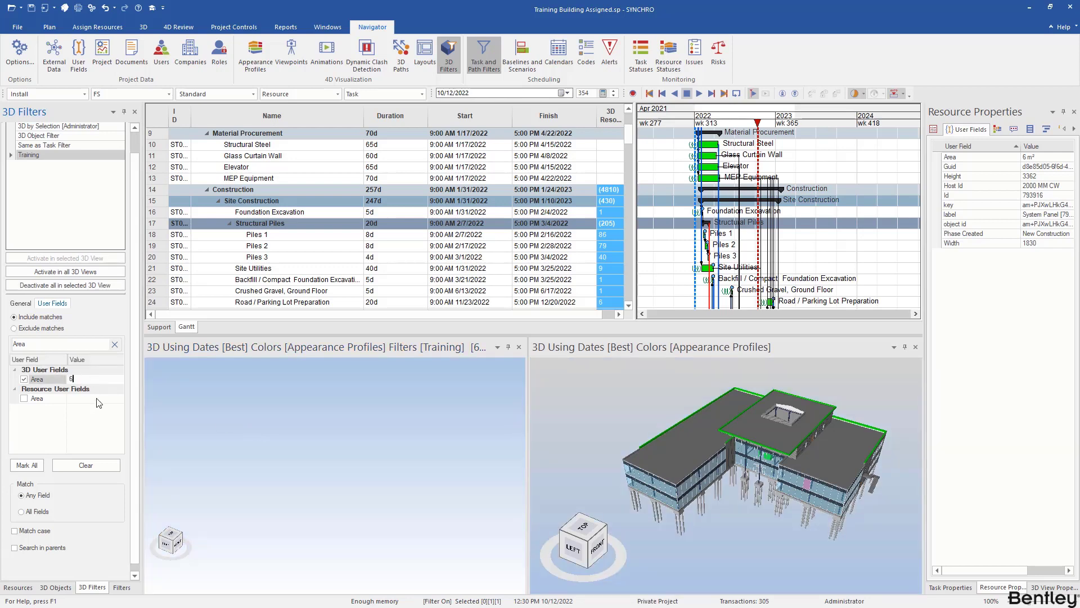
click(332, 450)
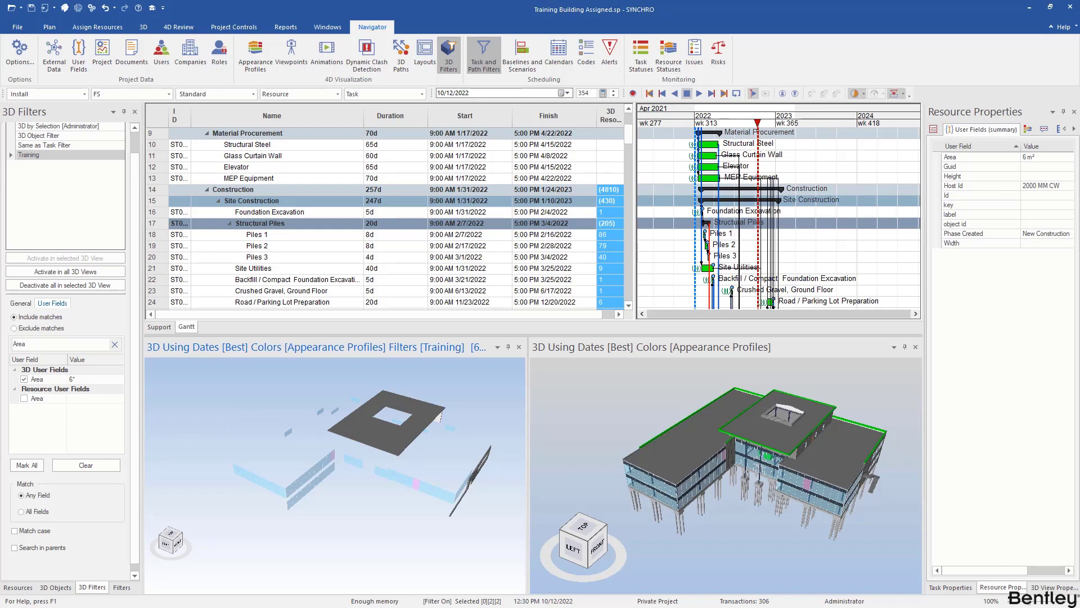
- Drop the Area criterion and switch Filter 3D by from User Fields to Name
click(23, 379)
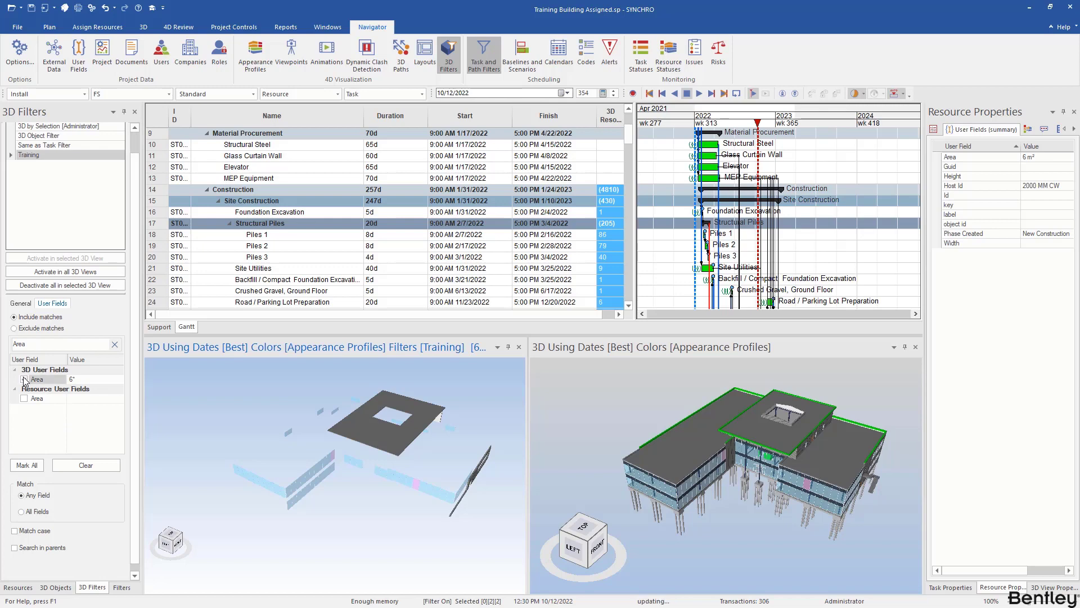
click(21, 303)
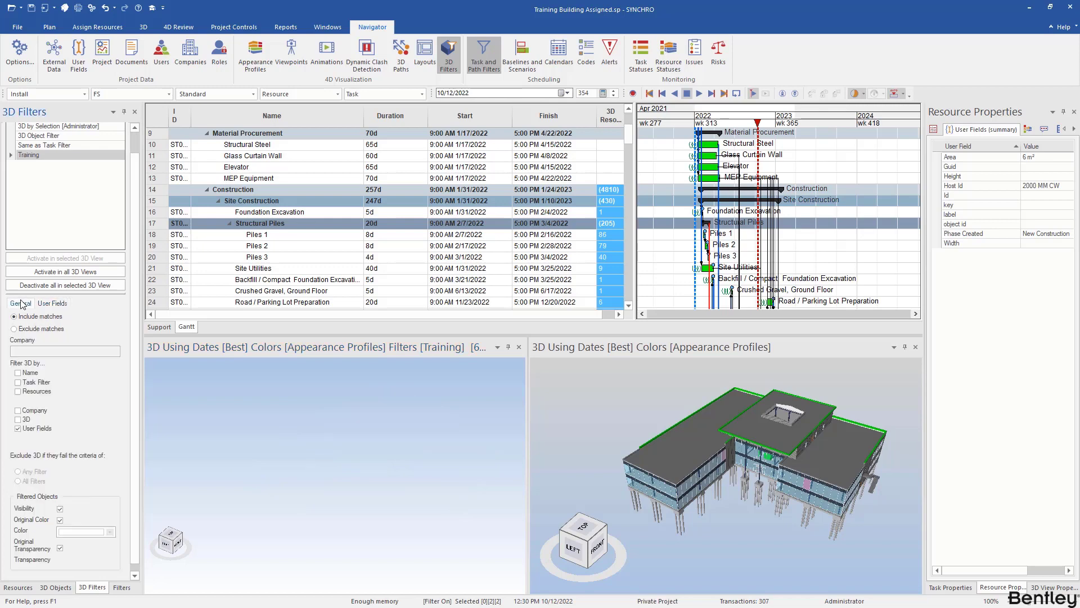
click(17, 429)
click(18, 373)
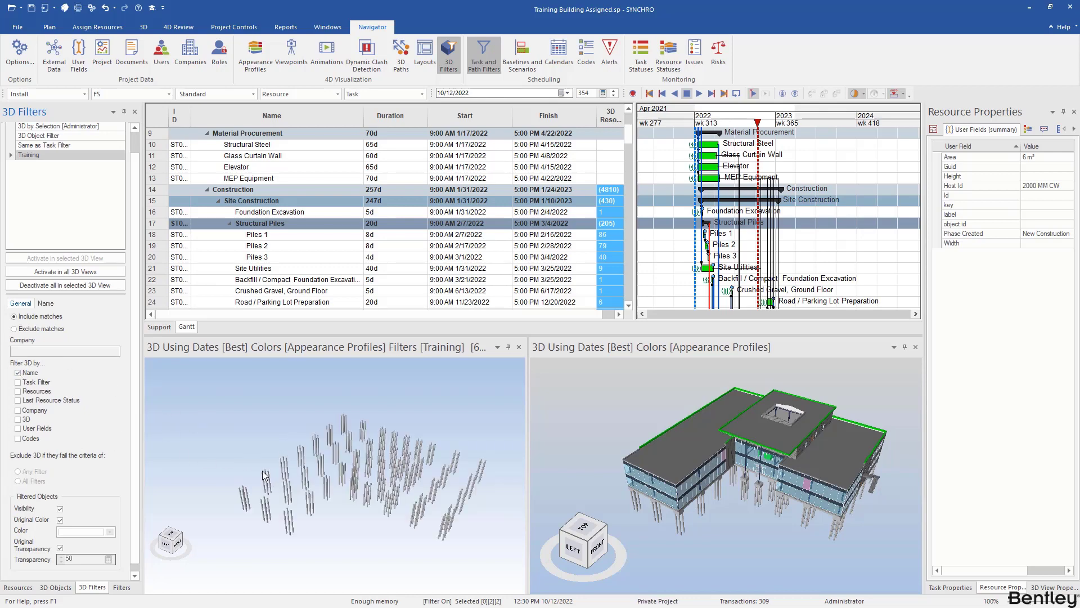
- Uncheck Original Color under Filtered Objects so the piles get a custom colour
scroll(276, 467, down, 3)
mouse_move(275, 467)
middle_down()
mouse_move(275, 443)
mouse_move(287, 477)
middle_up()
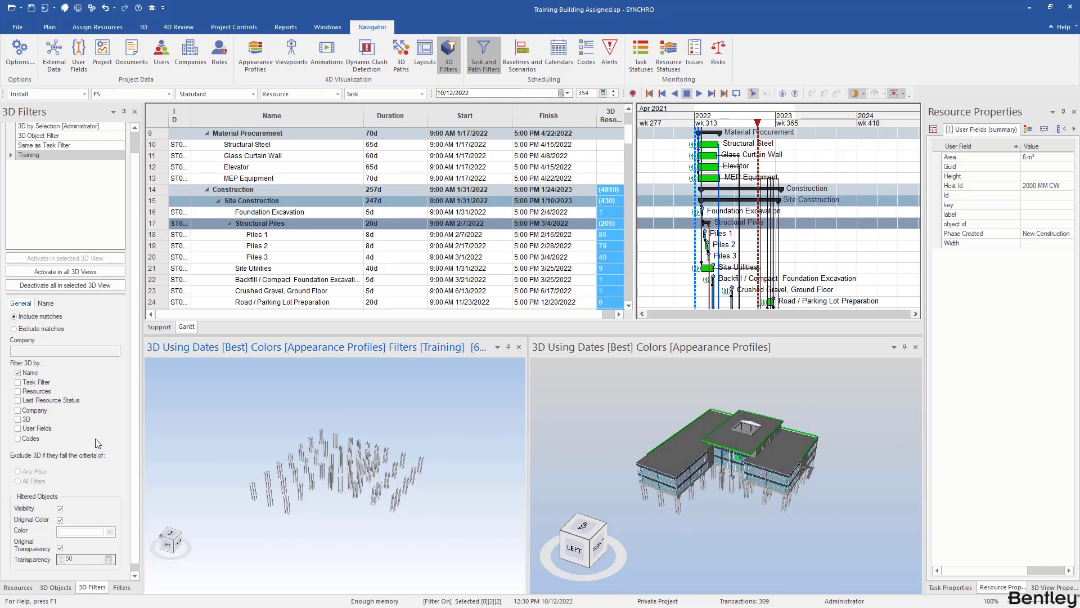
scroll(101, 419, down, 1)
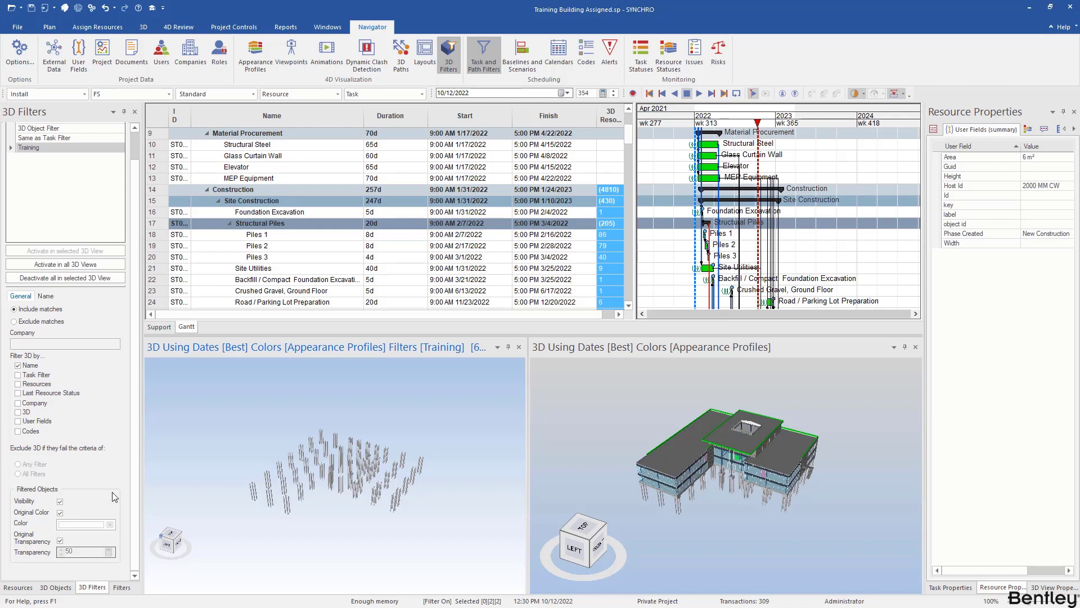
click(60, 513)
drag(392, 508, 378, 490)
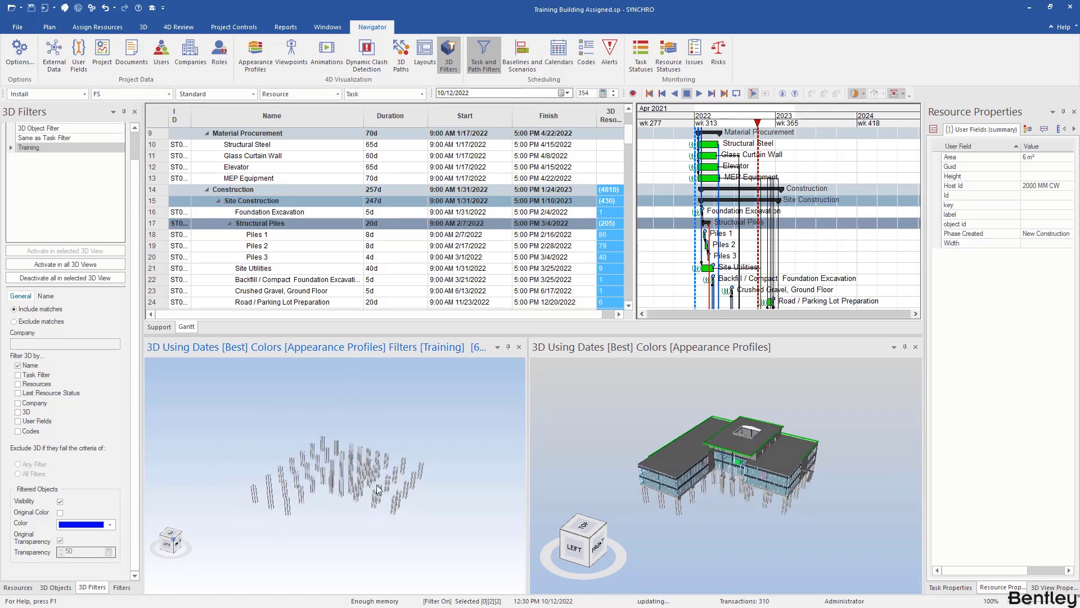
- Set the left 3D view's Color Mode to 3D Filter so the piles display blue
right_click(268, 450)
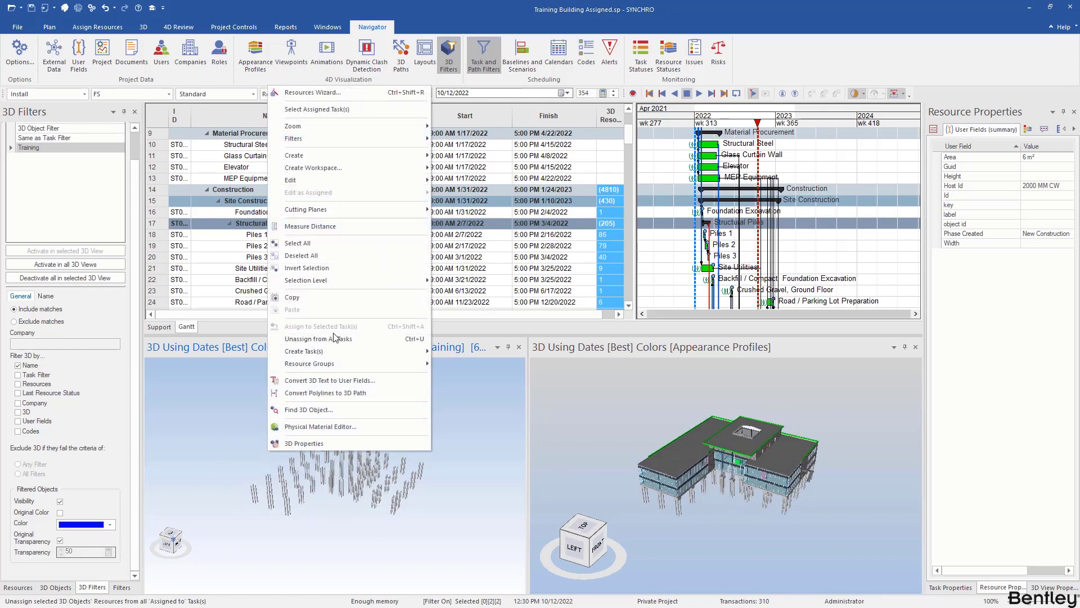
mouse_move(335, 360)
click(229, 420)
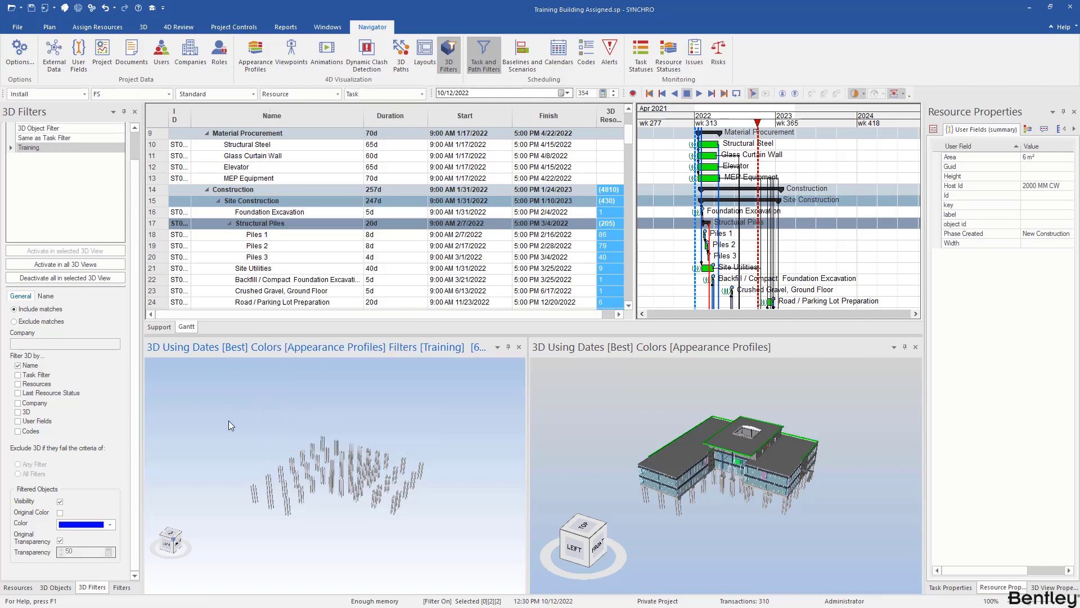
right_click(247, 434)
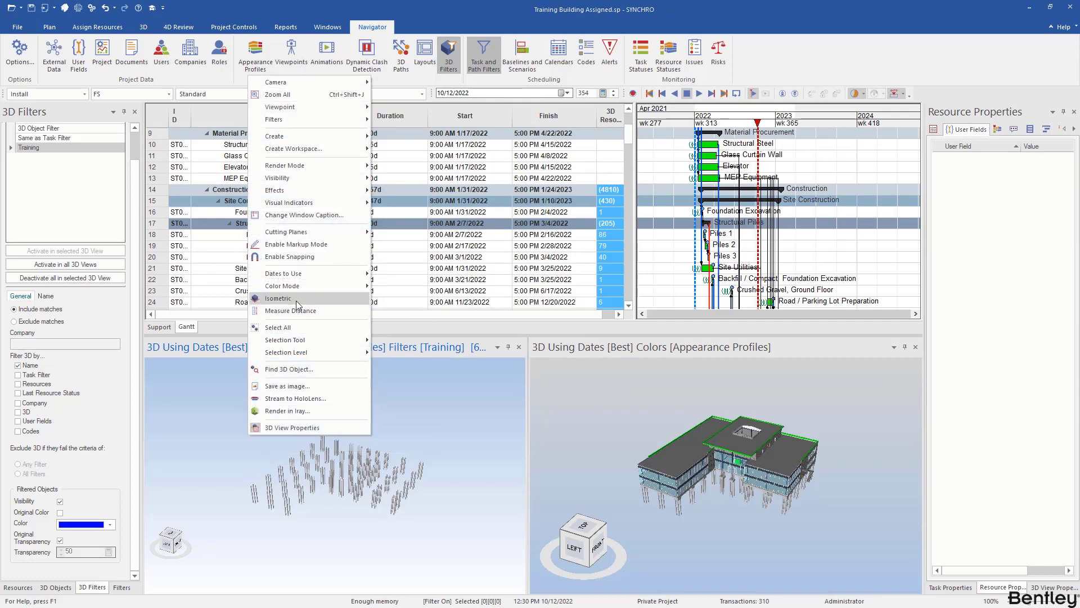
mouse_move(332, 289)
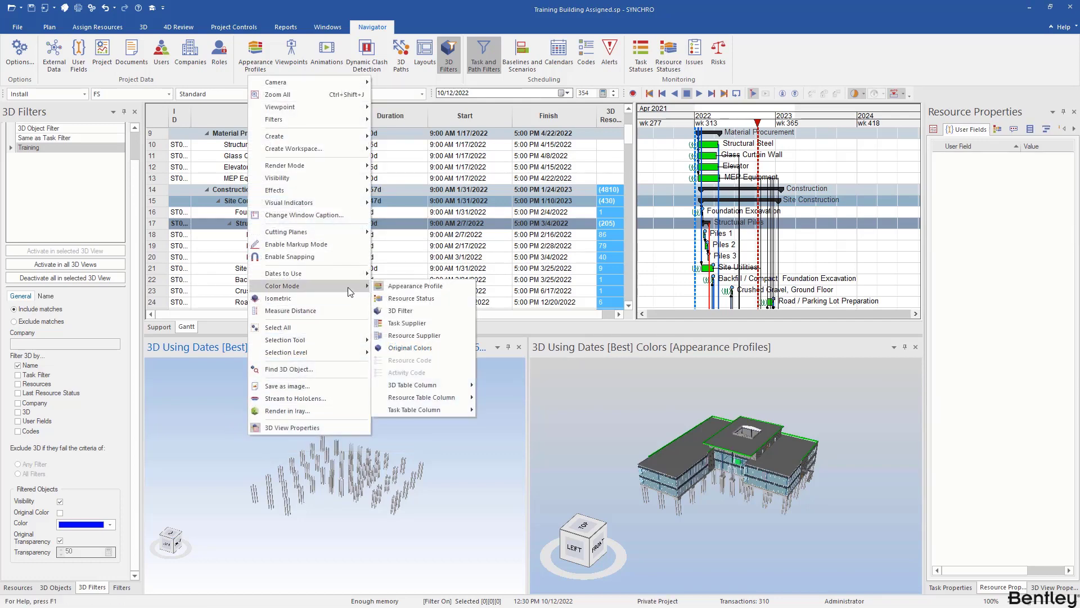
click(420, 310)
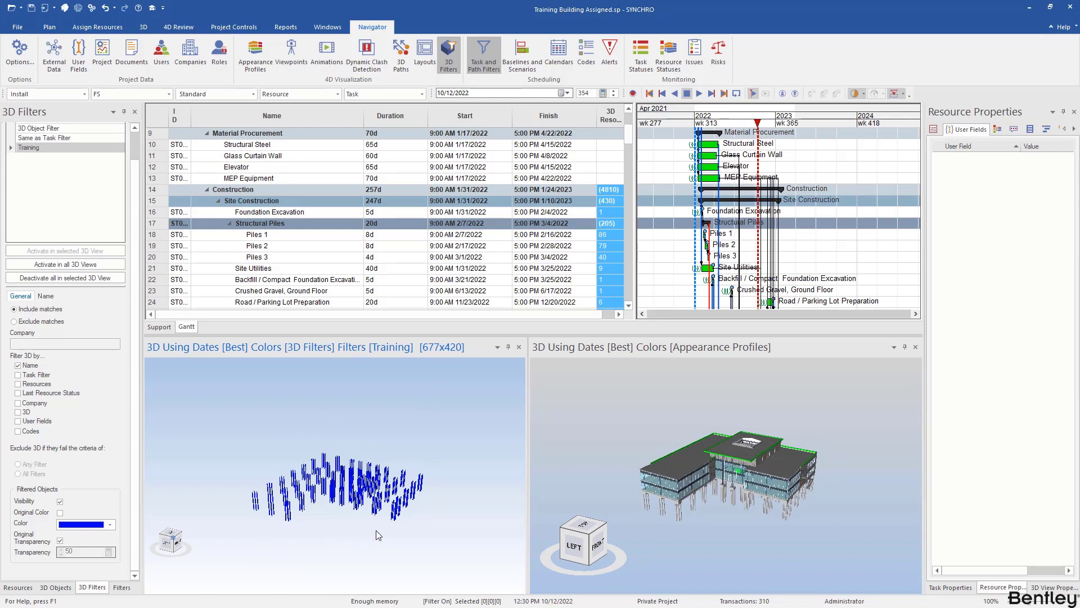
- Make unfiltered objects visible in the Training view and colour them yellow
click(1048, 588)
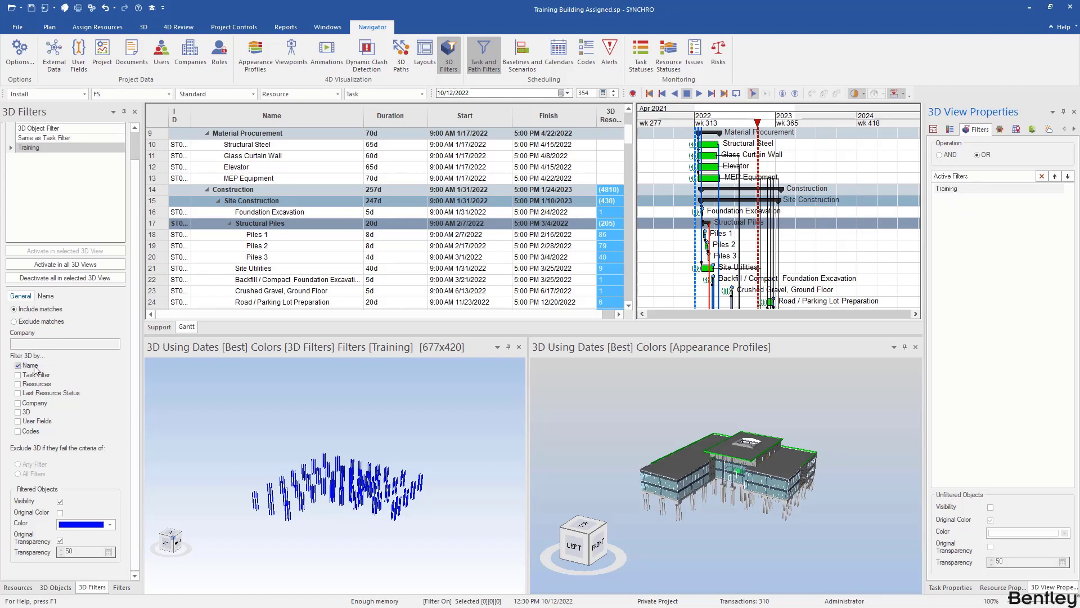
click(991, 507)
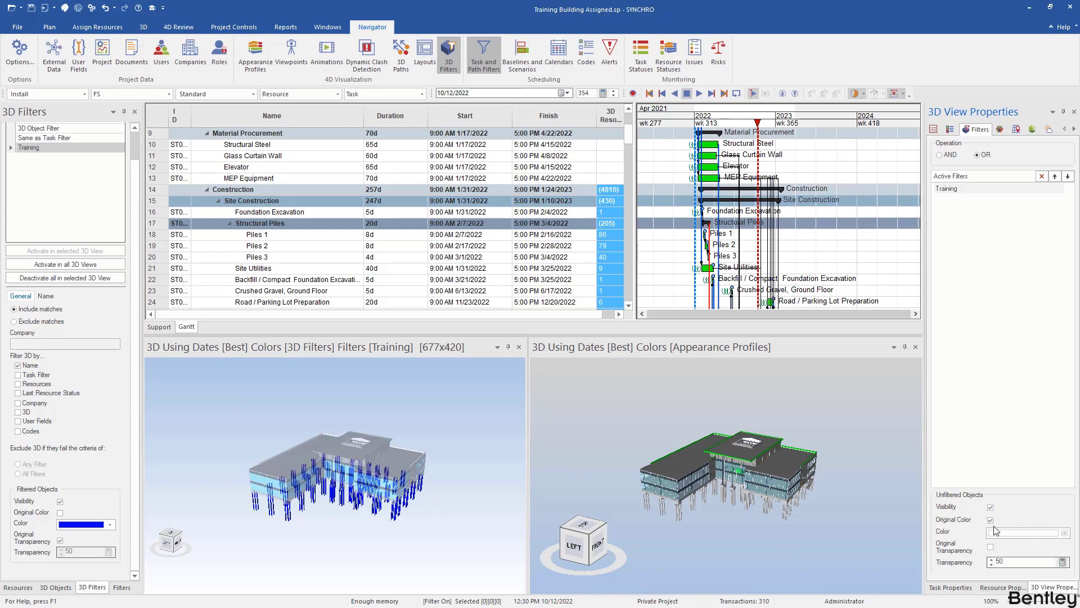
click(990, 520)
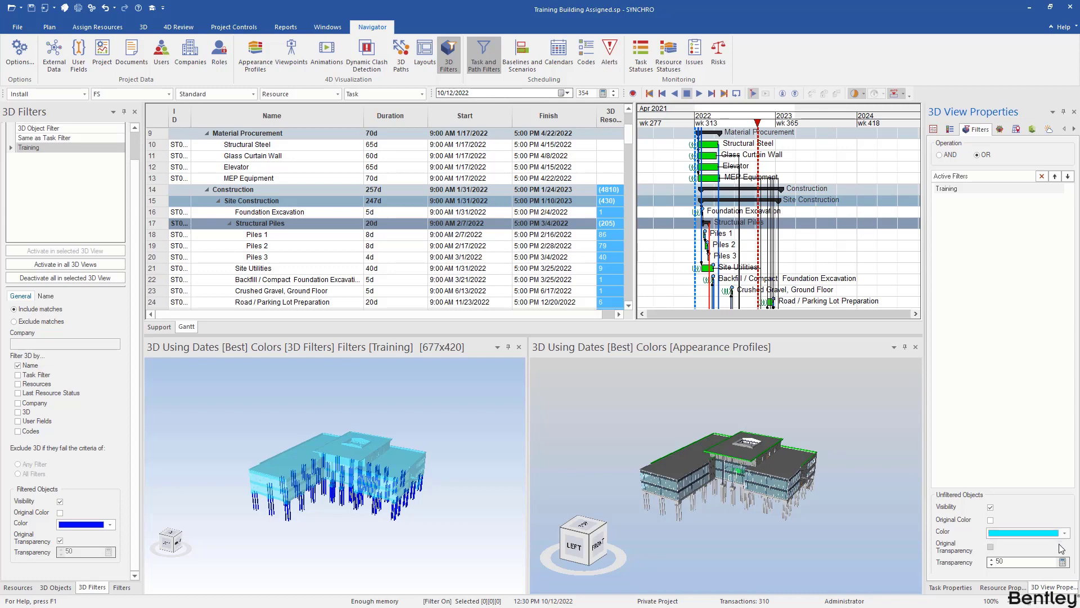
click(1064, 532)
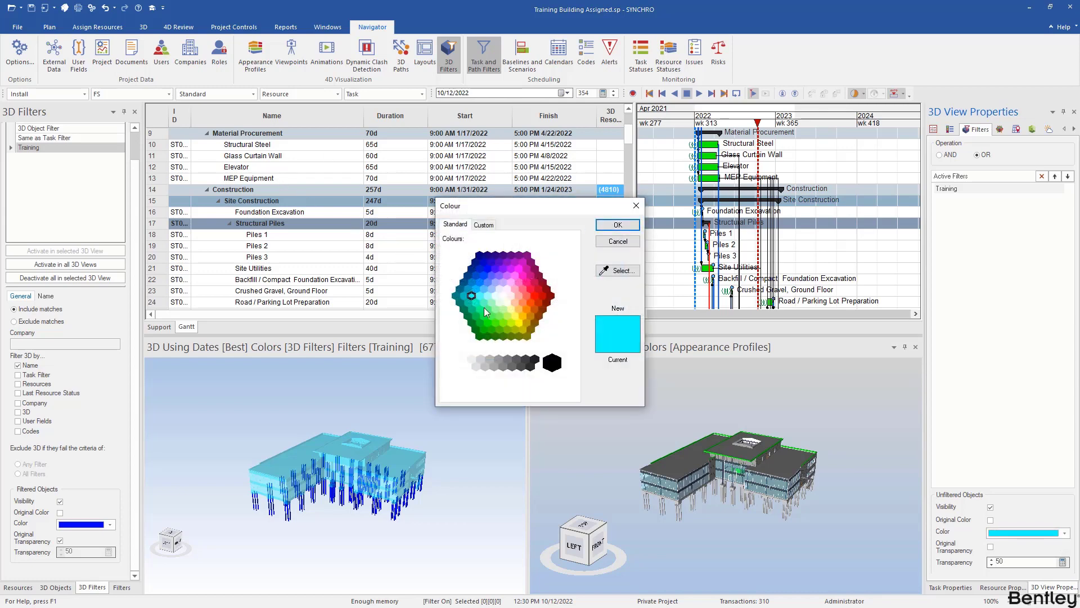
click(518, 323)
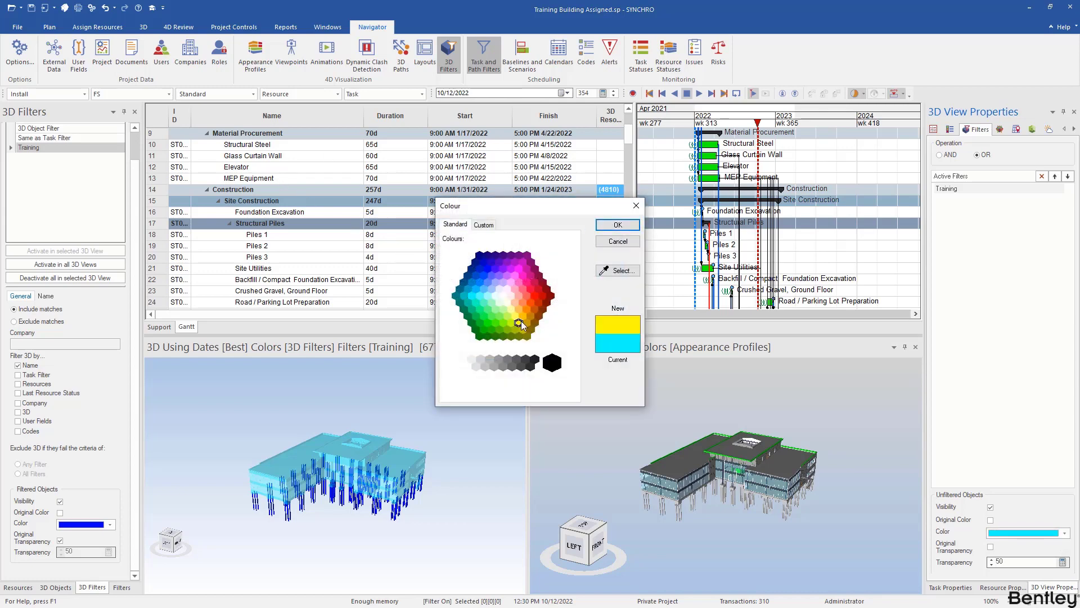
click(629, 225)
mouse_move(359, 503)
mouse_down()
mouse_move(373, 472)
mouse_move(338, 464)
mouse_move(359, 504)
mouse_move(365, 497)
mouse_up()
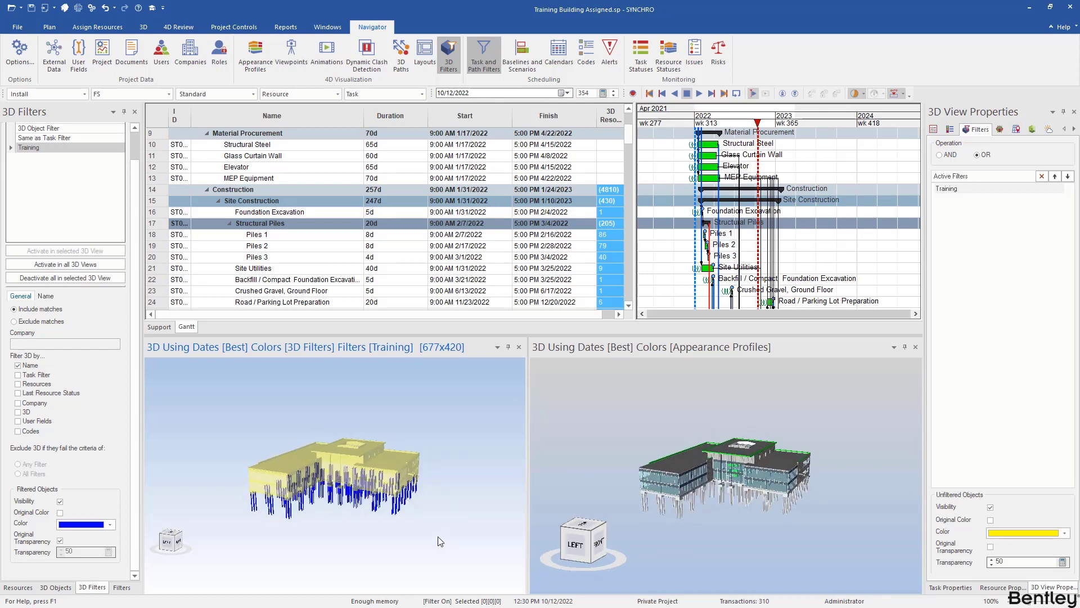
- Select the objects and use Filters > Create Filter from Selected to make filter 'Test'
drag(398, 447, 433, 496)
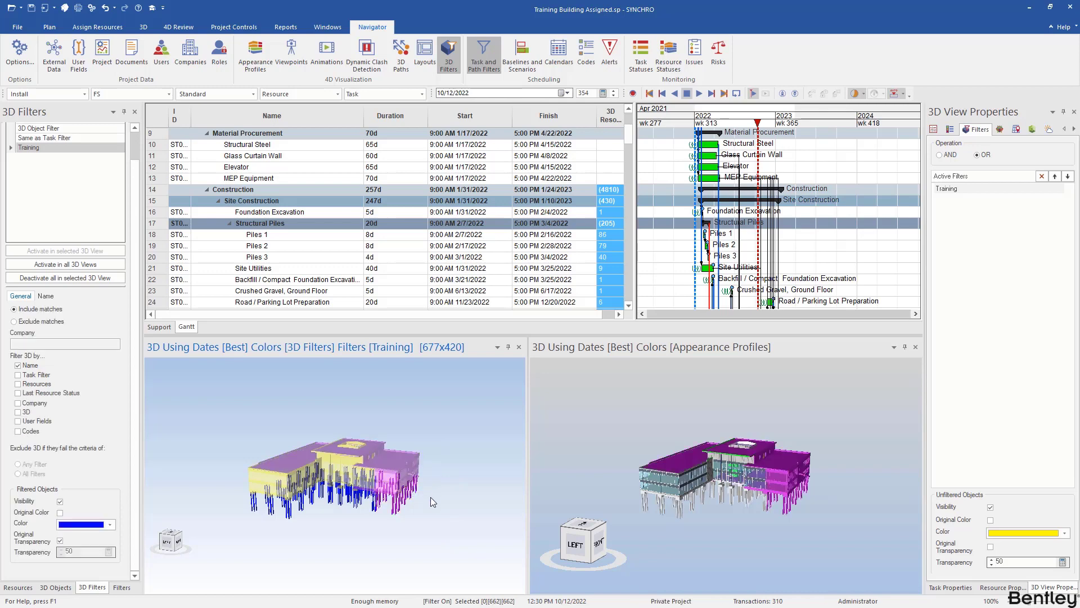
right_click(395, 472)
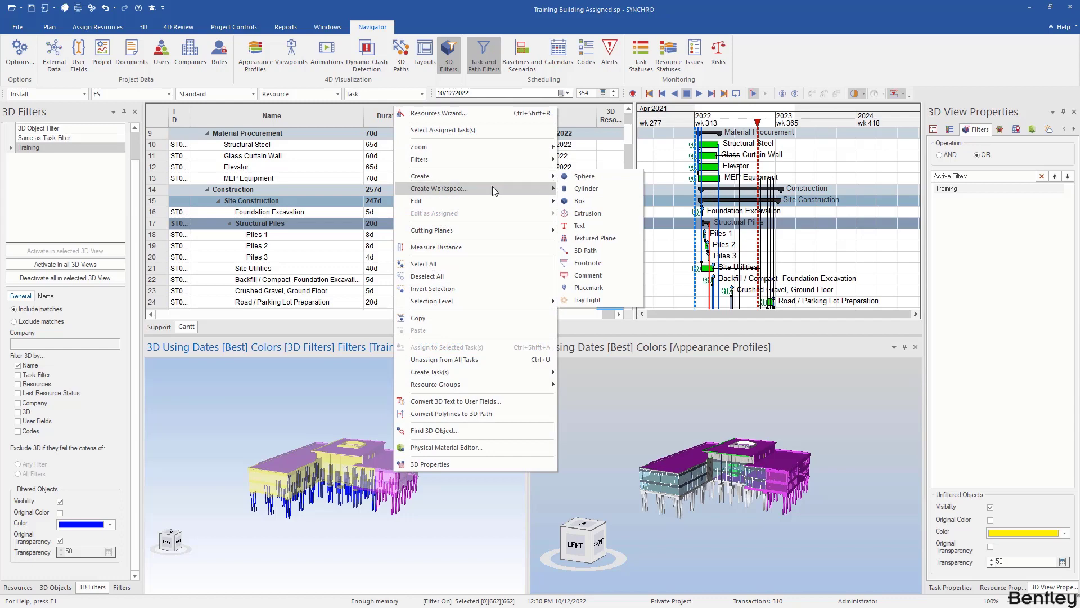
mouse_move(458, 187)
mouse_move(509, 163)
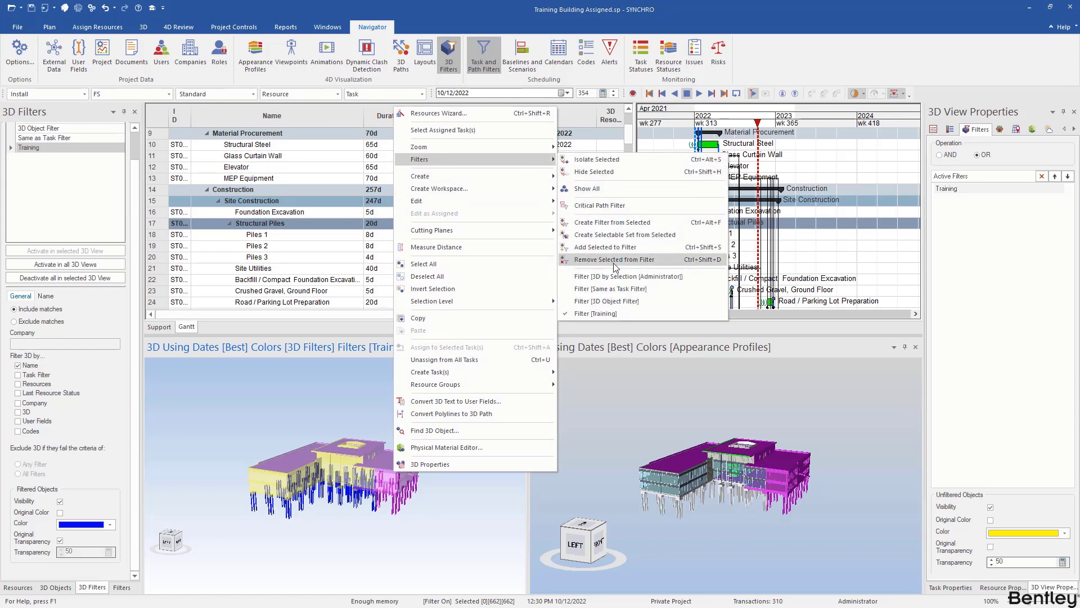
click(613, 224)
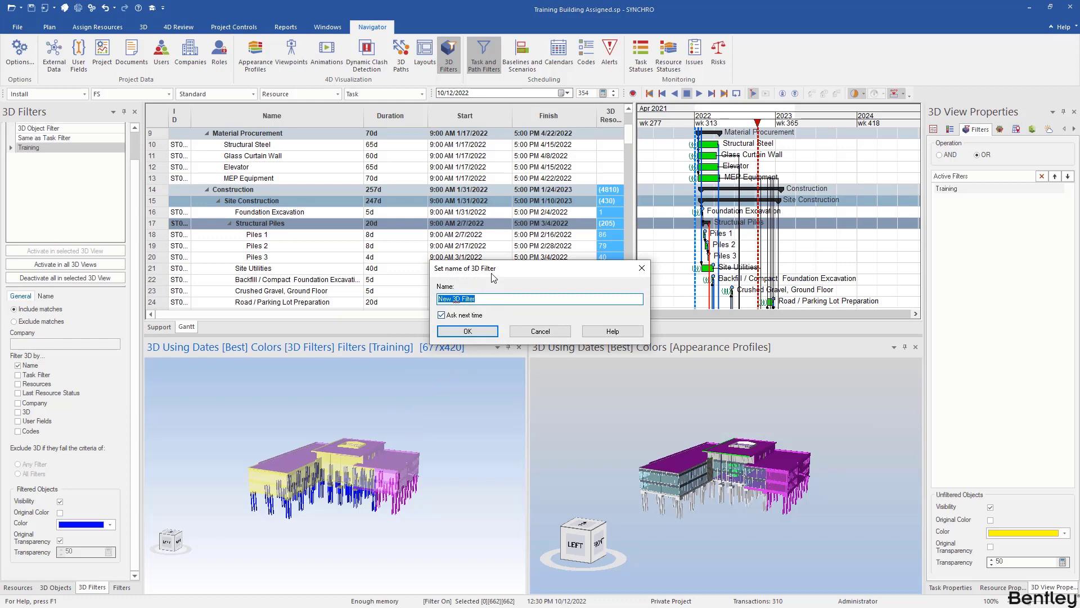
text(Test)
click(489, 331)
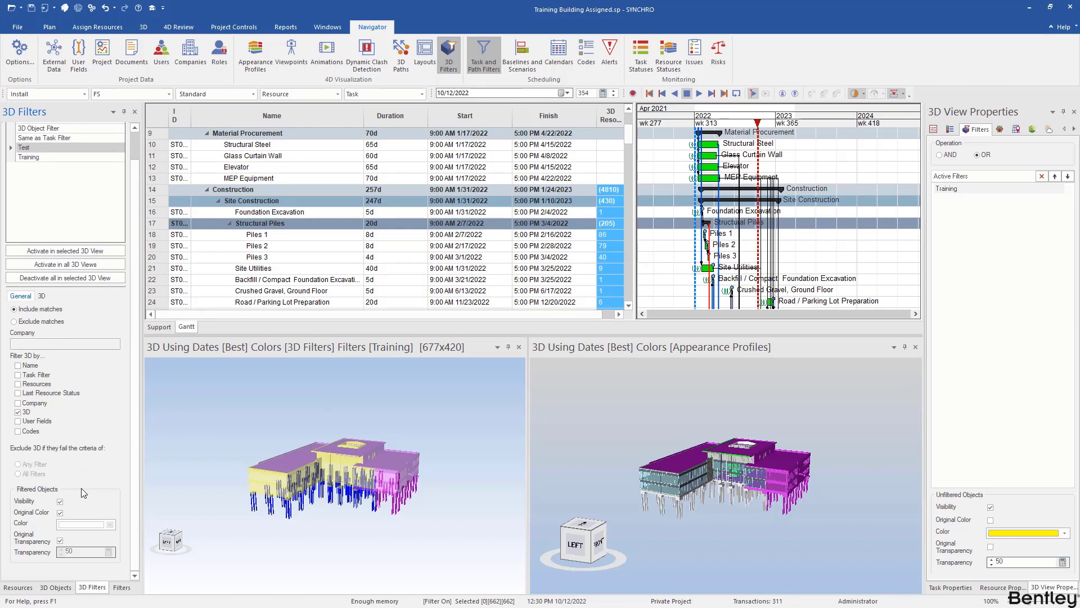
- Colour the Test filter's objects green instead of their original colours and apply Test to the left 3D view with Training
click(60, 512)
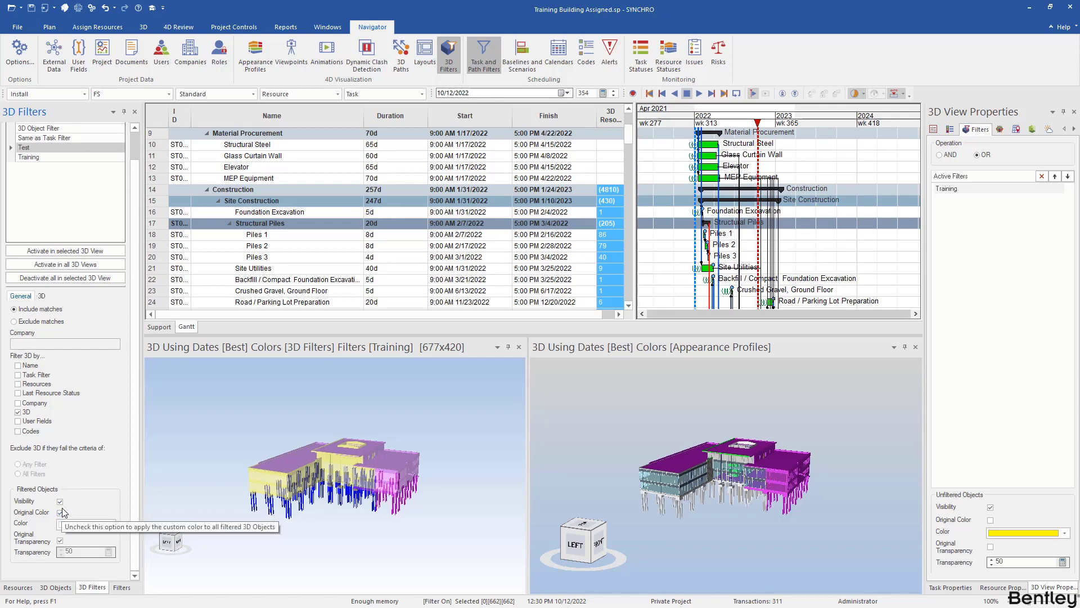
click(60, 512)
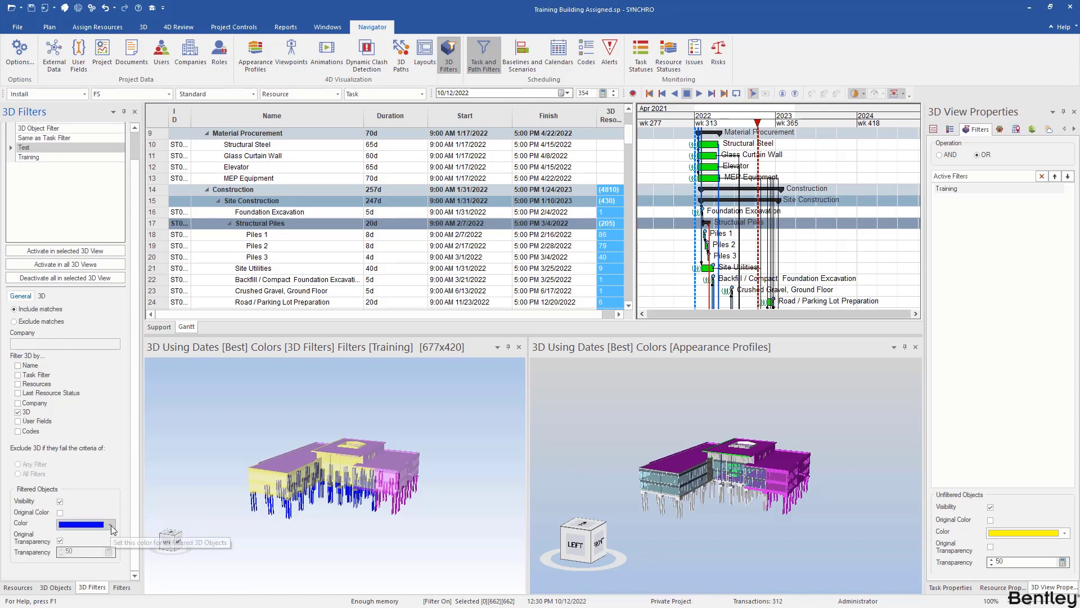
click(111, 525)
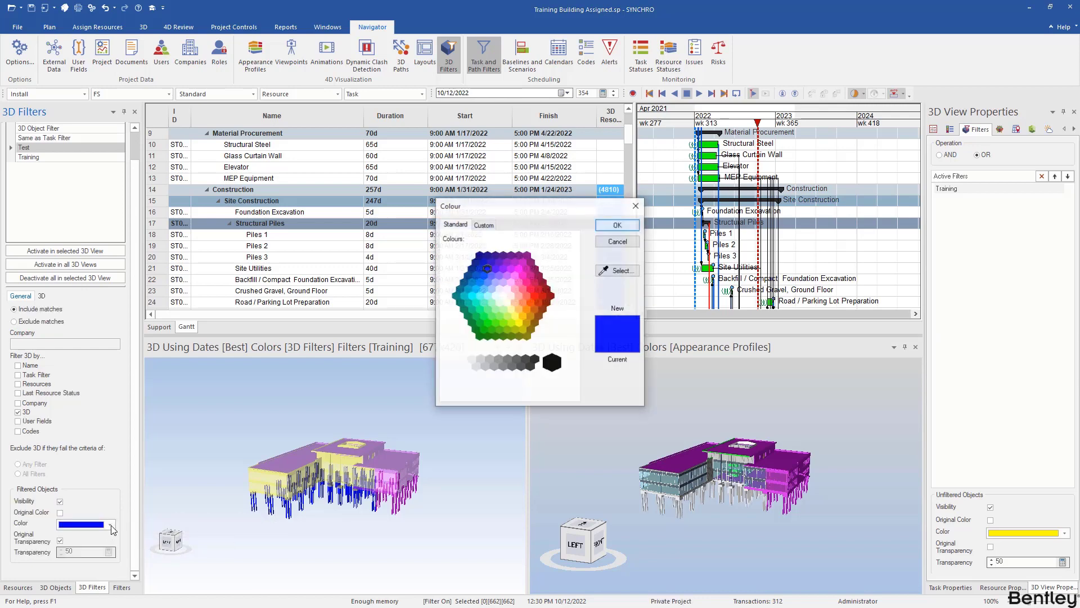
click(488, 323)
click(629, 225)
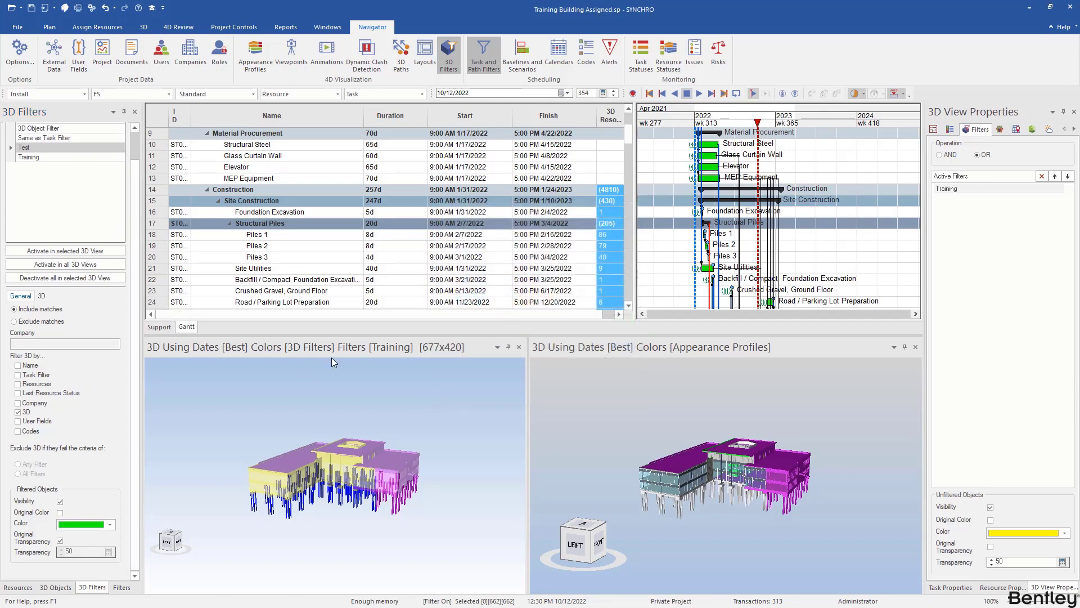
click(66, 251)
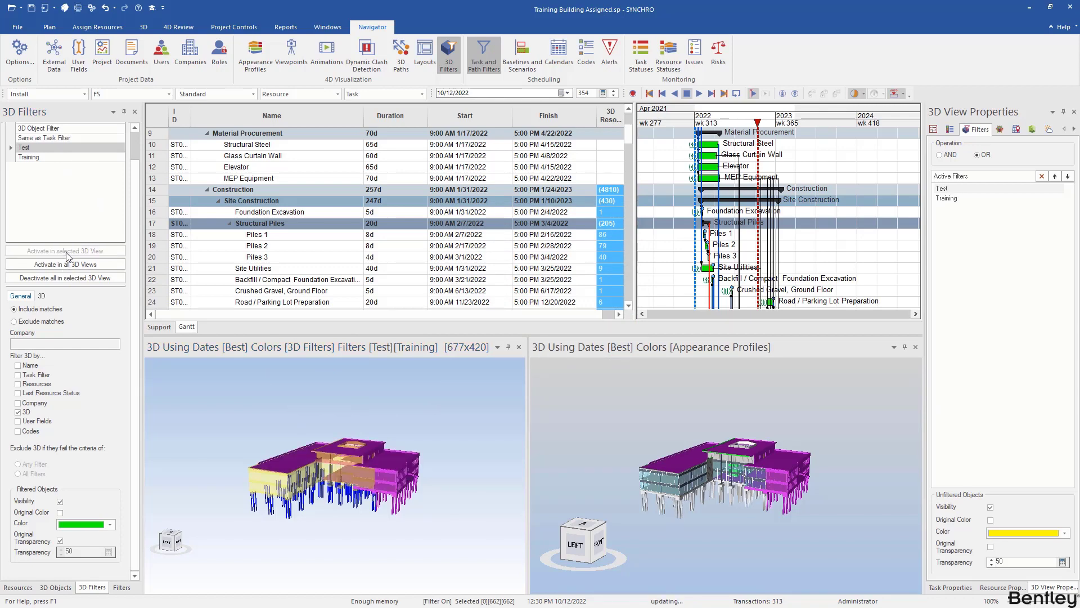
- Clear the object selection so the green colouring shows, then pick Test in Active Filters
click(313, 524)
mouse_move(343, 526)
mouse_down()
mouse_move(381, 525)
mouse_move(329, 544)
mouse_move(324, 507)
mouse_move(363, 527)
mouse_up()
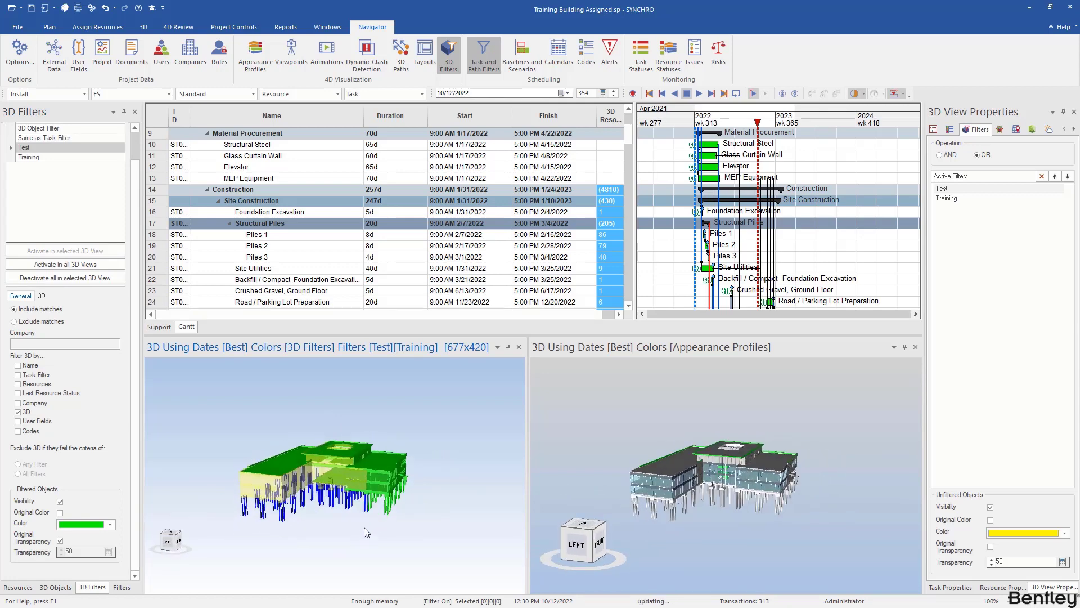
click(951, 201)
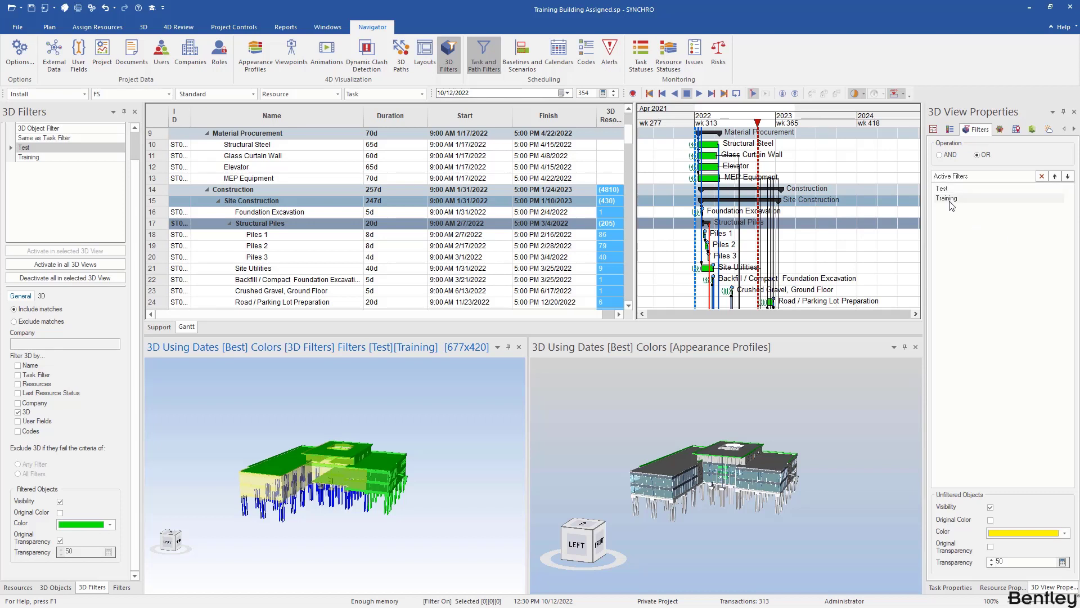
click(951, 192)
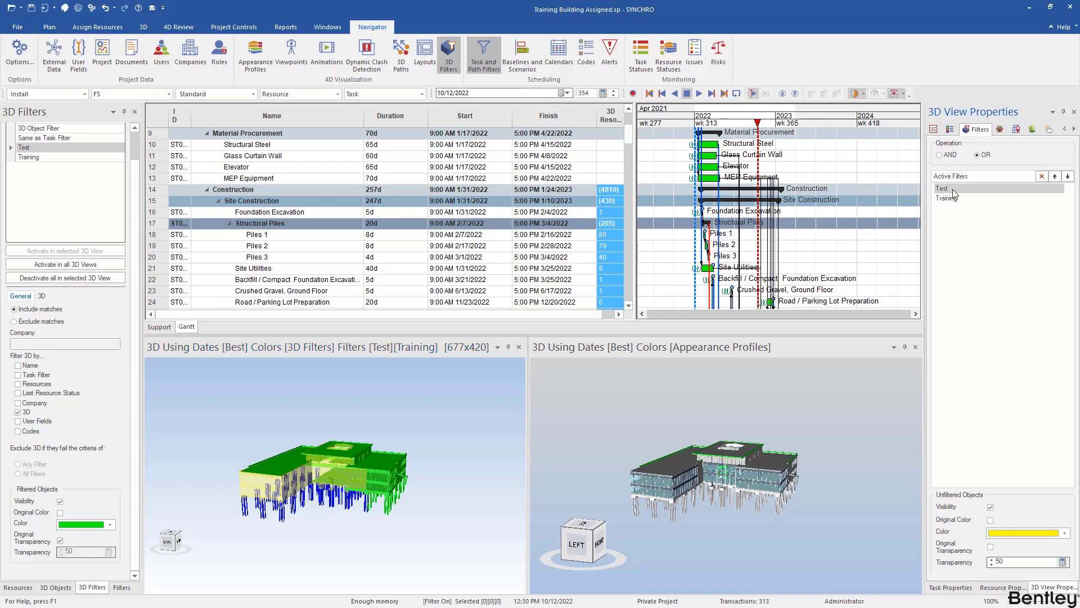
- Swap Test below and back above Training twice, leaving Test first in the stack
click(1068, 178)
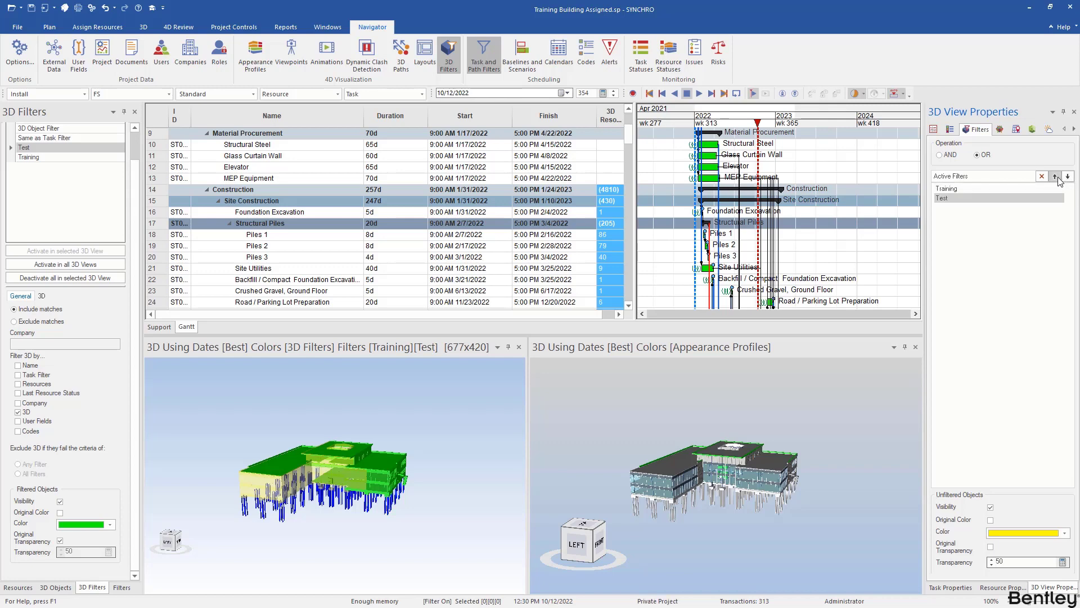
click(1055, 176)
scroll(404, 502, up, 3)
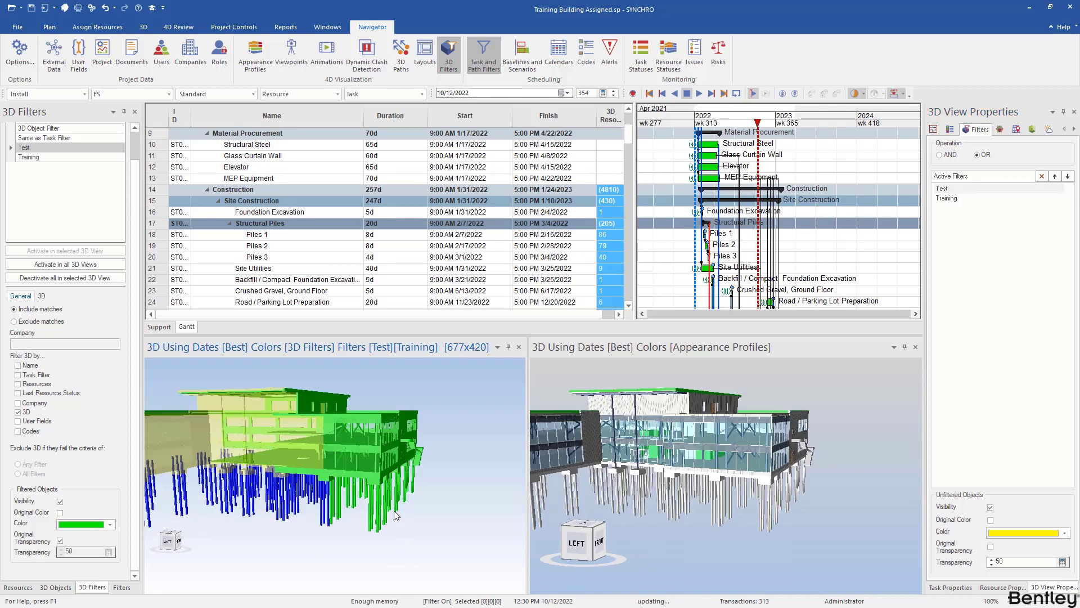
click(1067, 177)
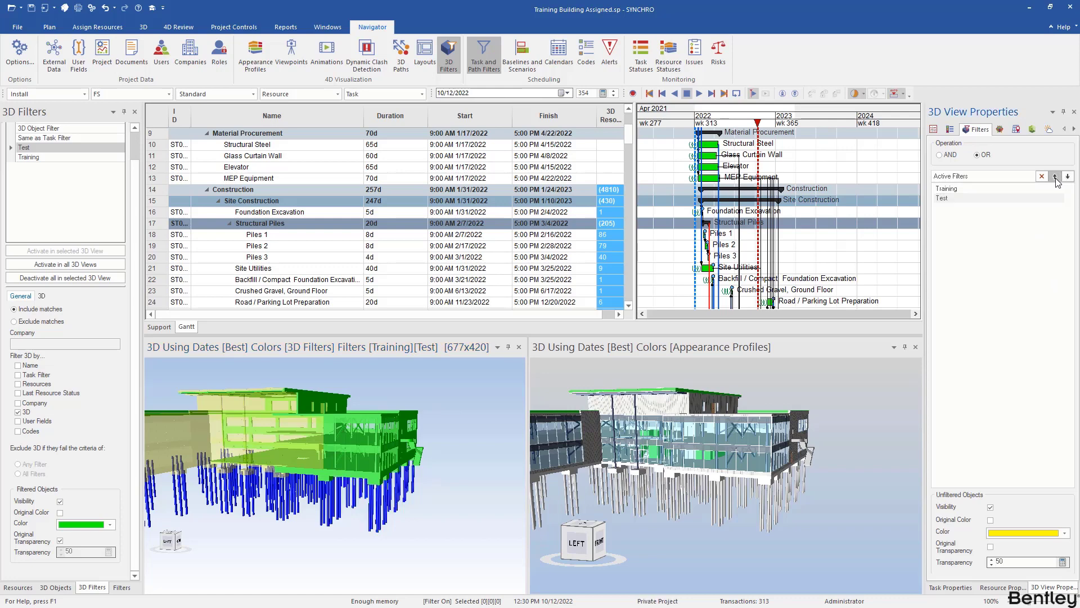
click(1055, 177)
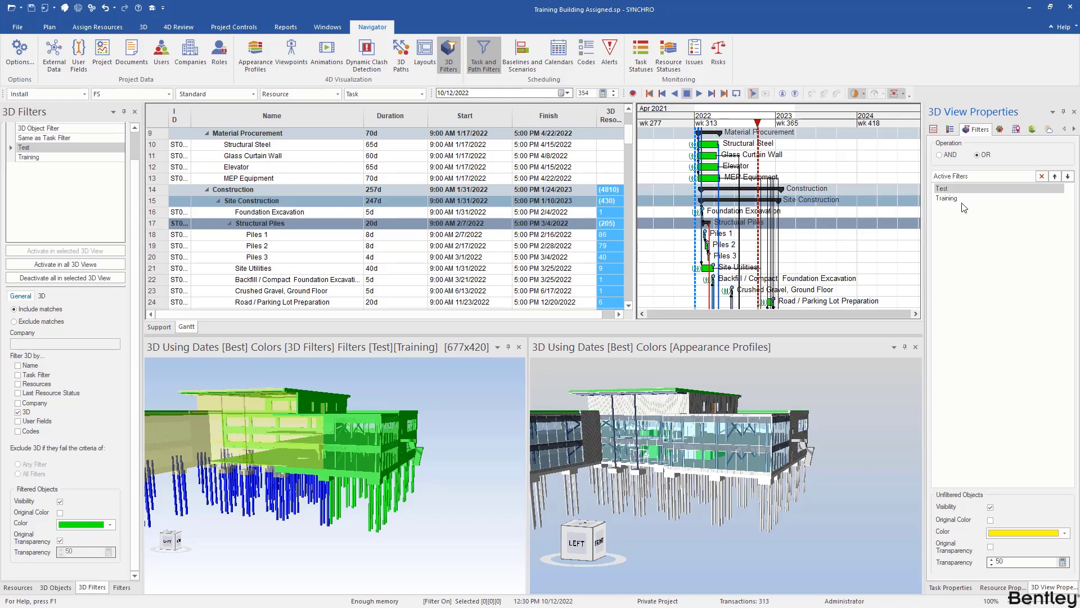
- Set the Unfiltered Objects Color to red
click(1064, 534)
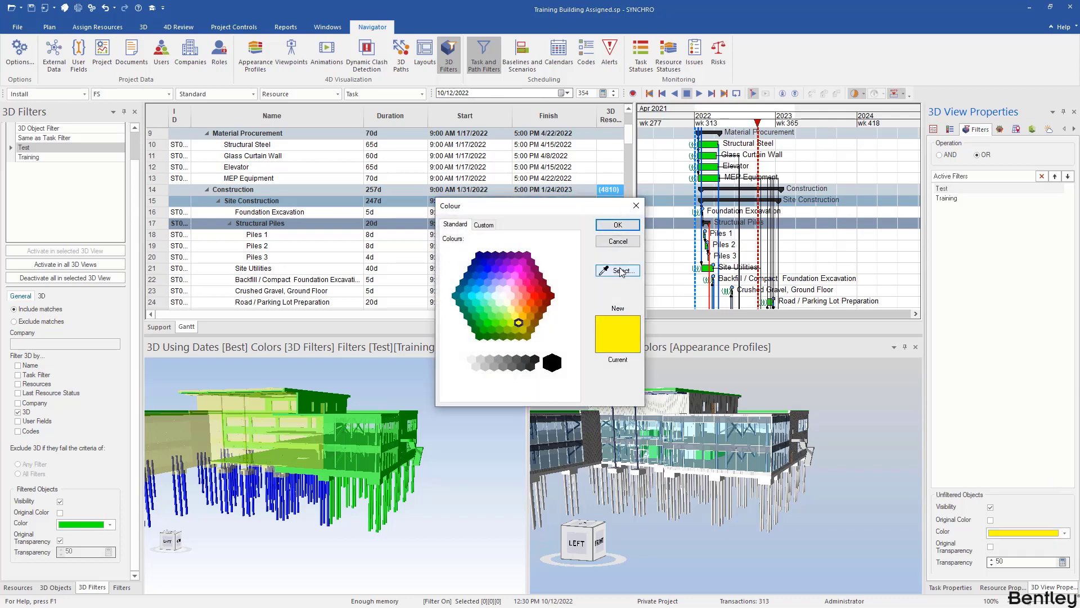
click(535, 295)
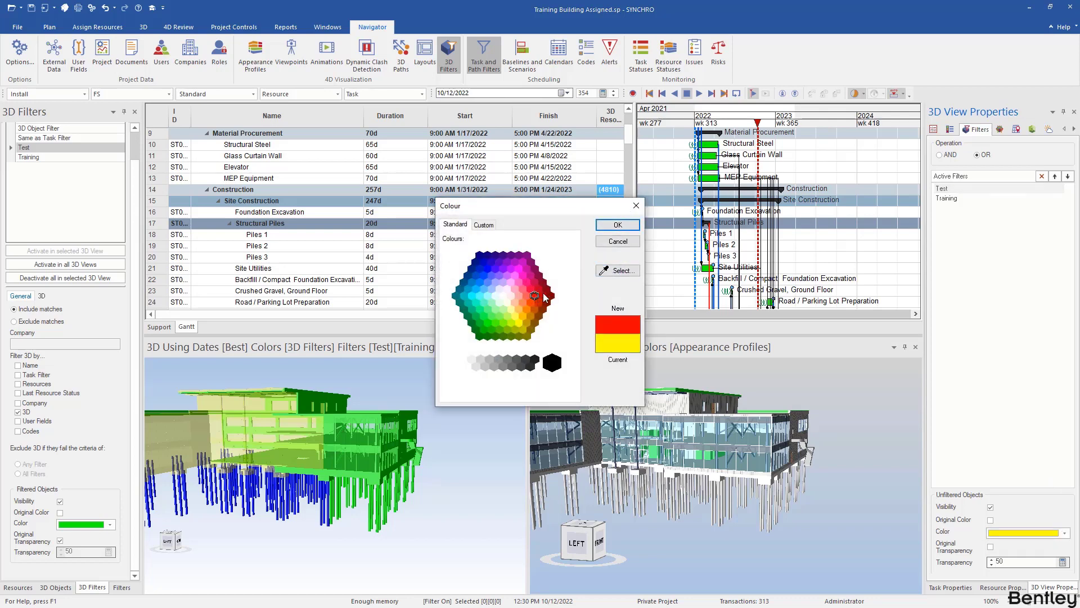
click(616, 225)
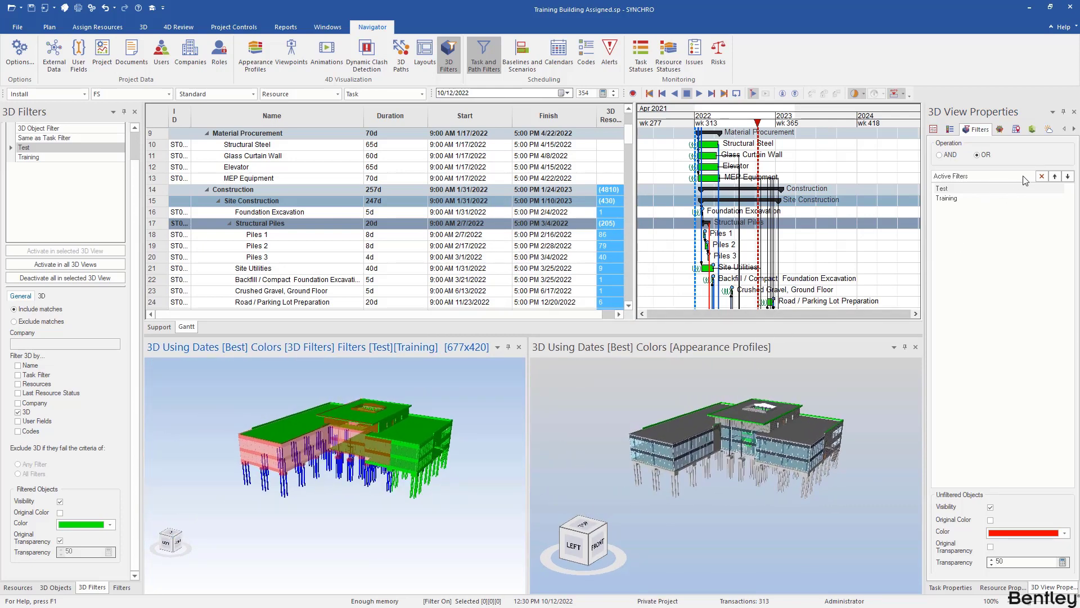
- Reorder the active filters so Training ends up above Test
click(1056, 177)
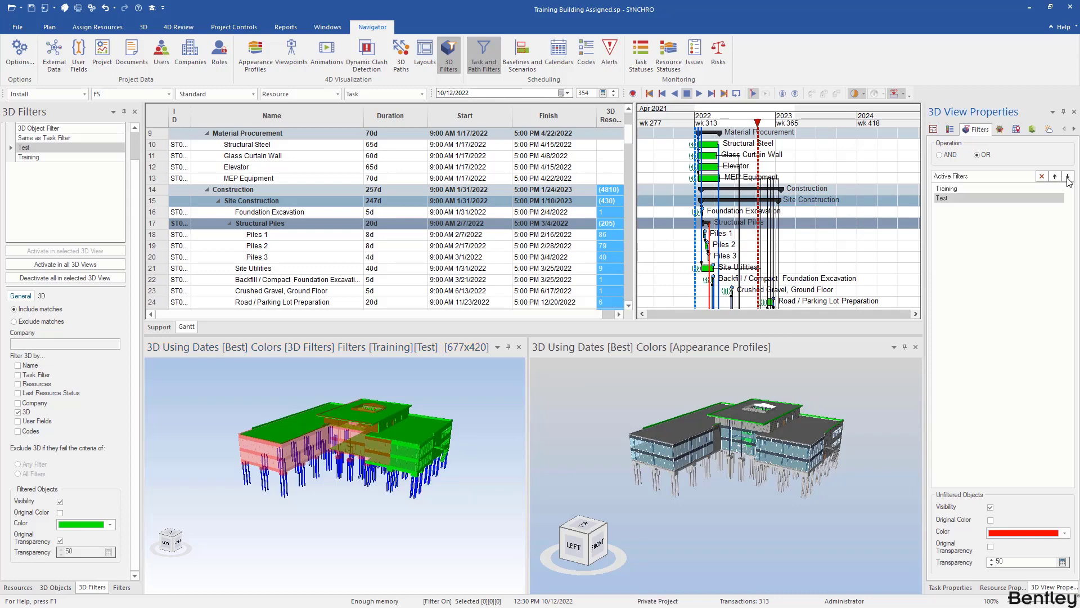
click(1055, 176)
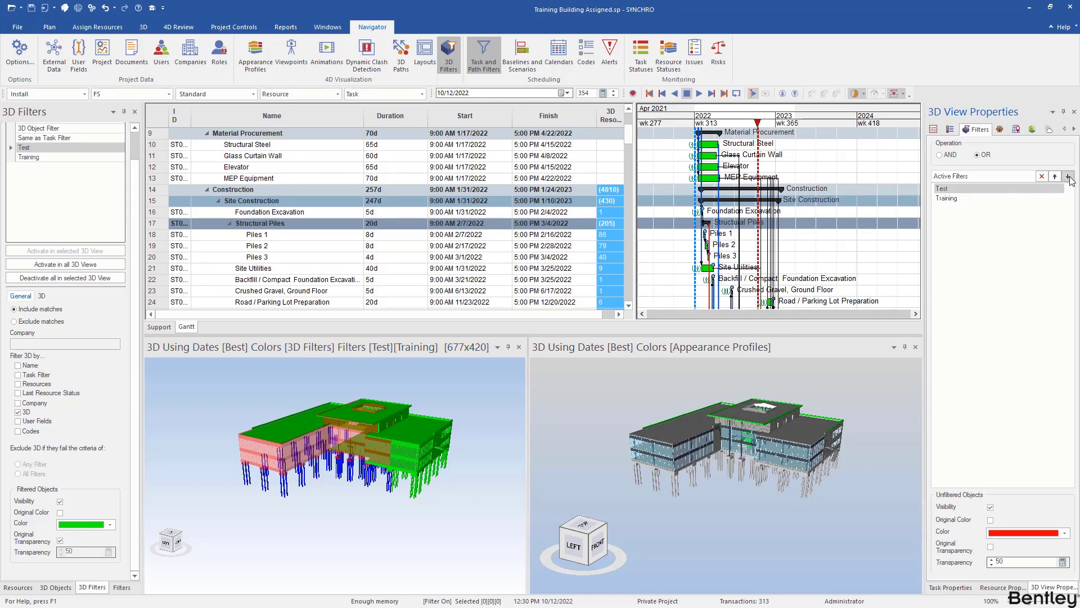
click(1068, 178)
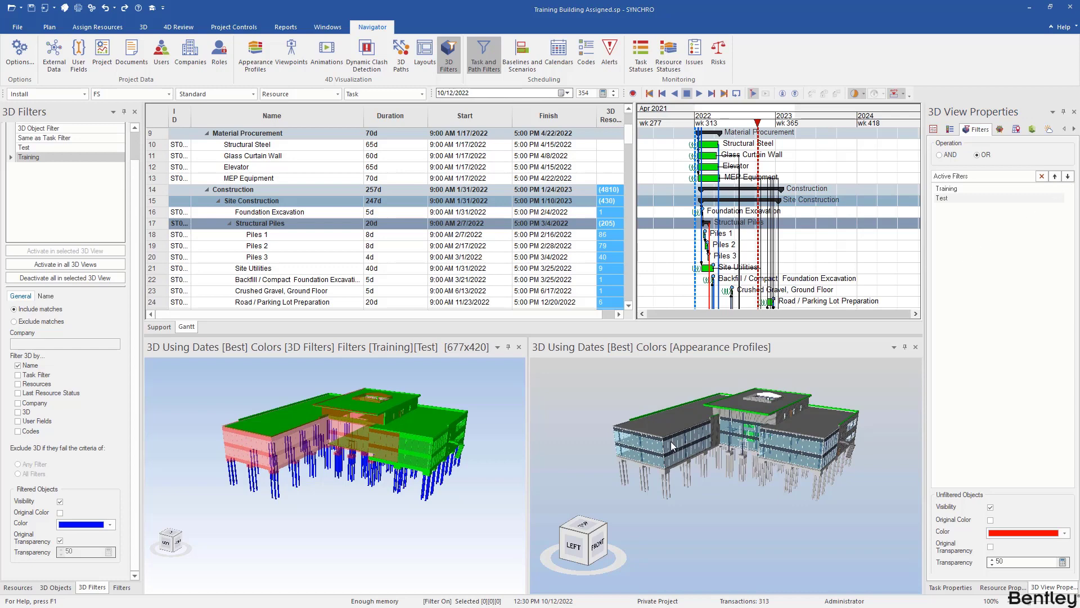
- Select the 205 piles captured by the Training filter and show the 3D view's Filters submenu for them
right_click(48, 164)
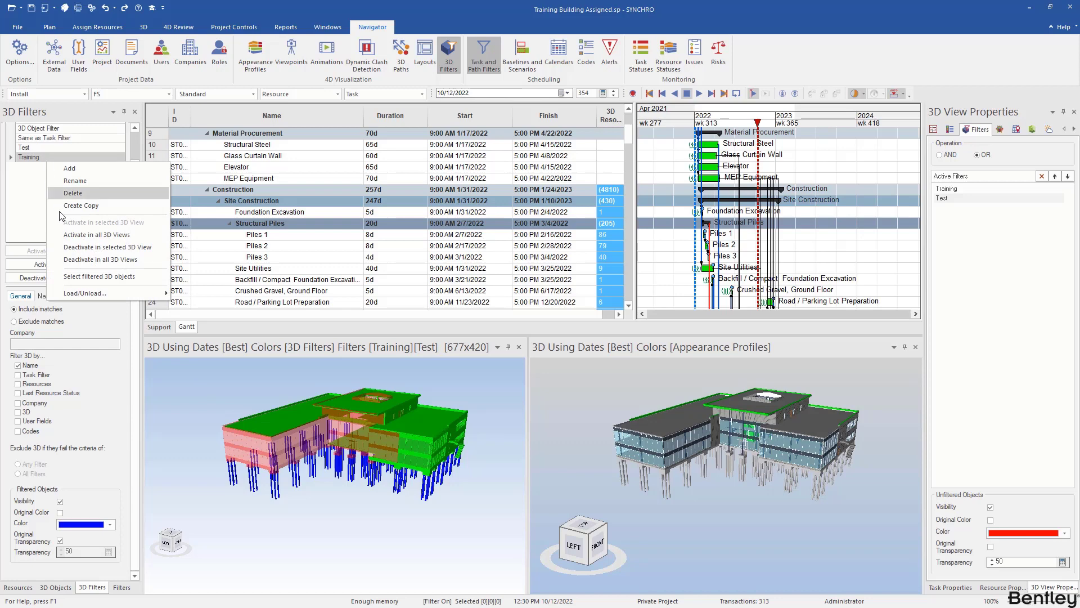
click(94, 280)
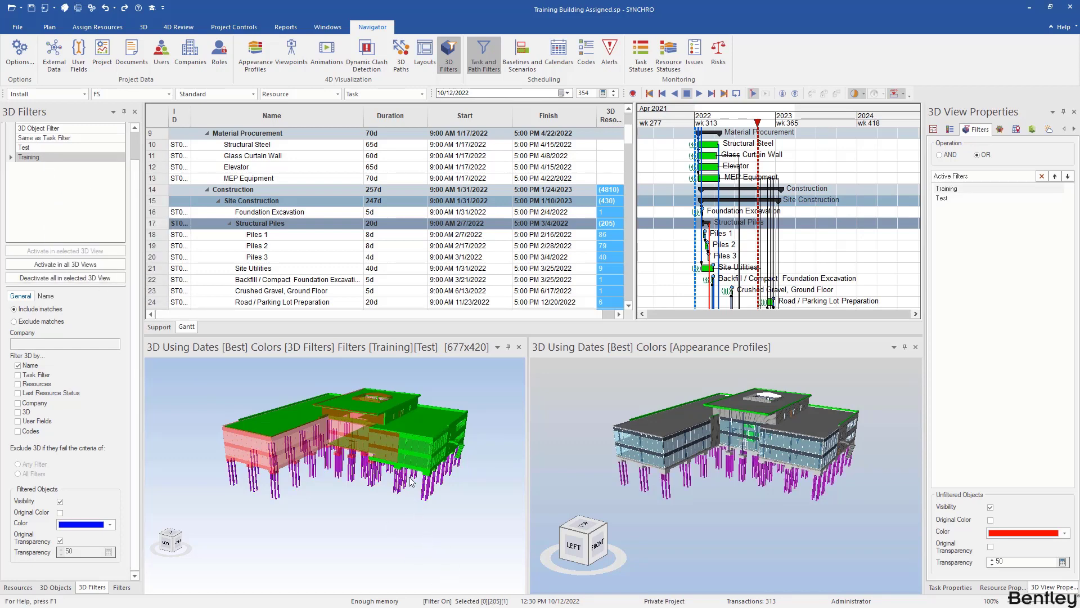
right_click(430, 498)
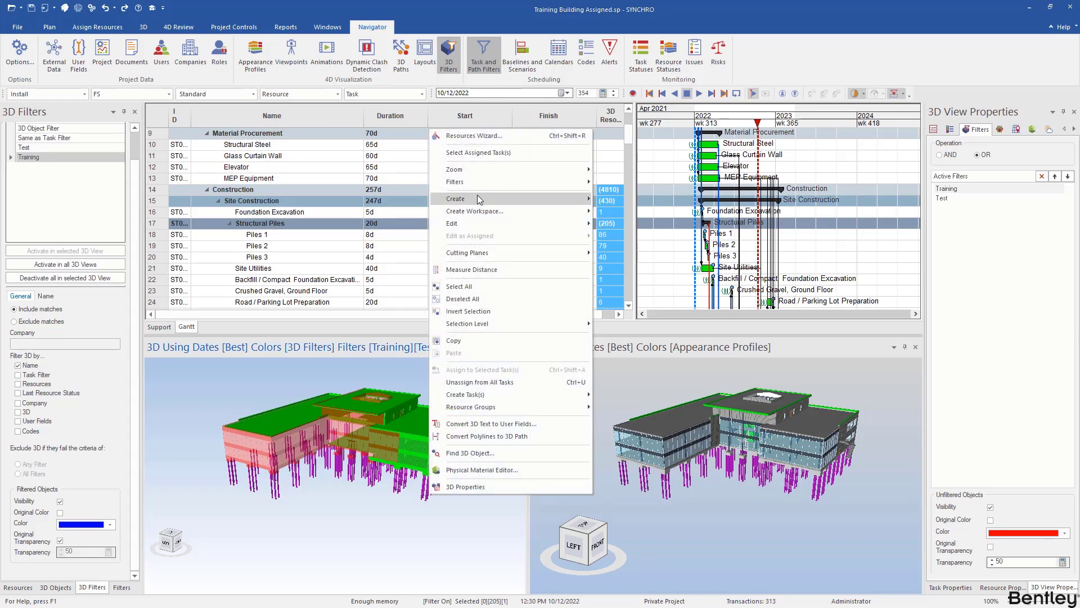
mouse_move(484, 184)
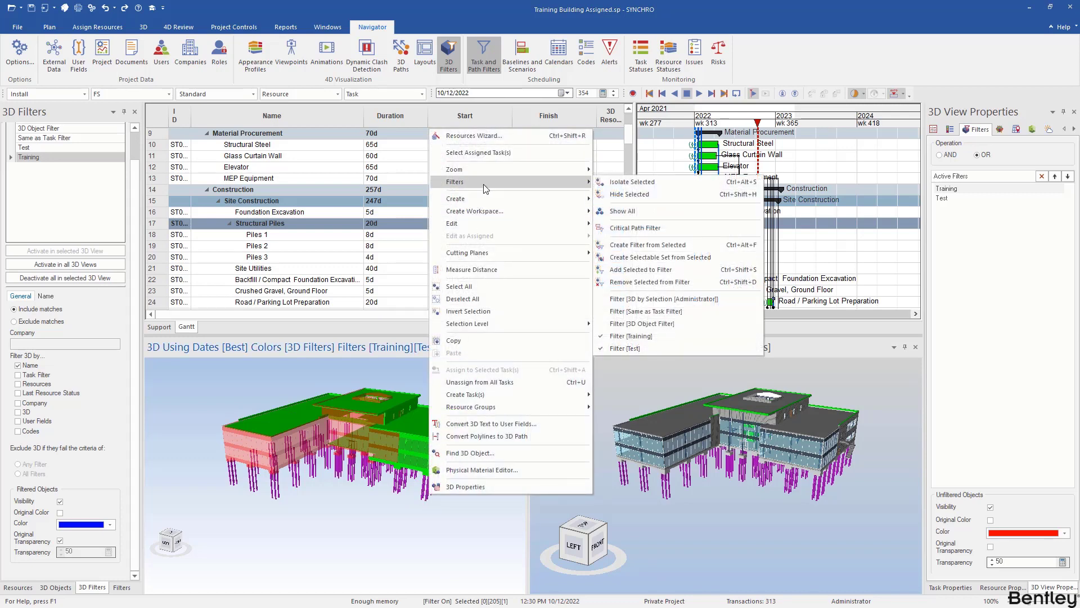